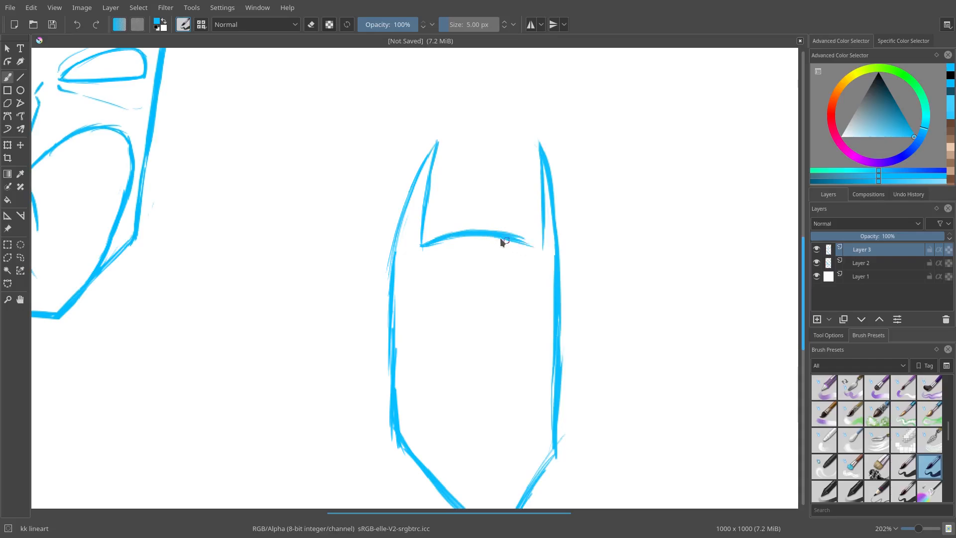
Clean up the curved cowl line between the two ears of the smaller Batman head.
key(e)
key(e)
mouse_move(494, 236)
mouse_down()
mouse_move(440, 235)
mouse_move(492, 227)
mouse_move(429, 240)
mouse_up()
key(e)
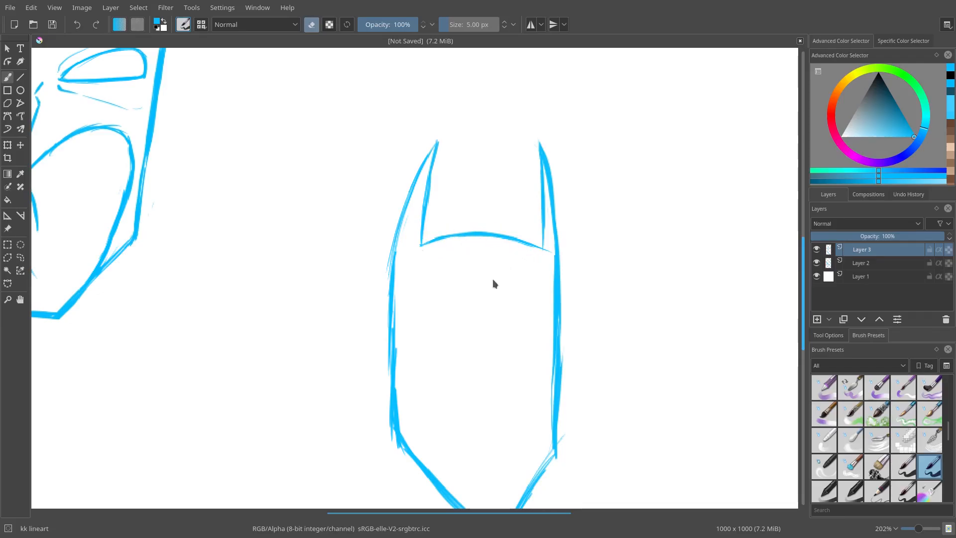
Draw the cowl's mouth opening above the chin, with curved sides and a V-shaped dip in the middle of its upper edge.
scroll(499, 269, down, 3)
scroll(523, 338, up, 3)
key(e)
drag(522, 322, 501, 387)
key(ctrl+z)
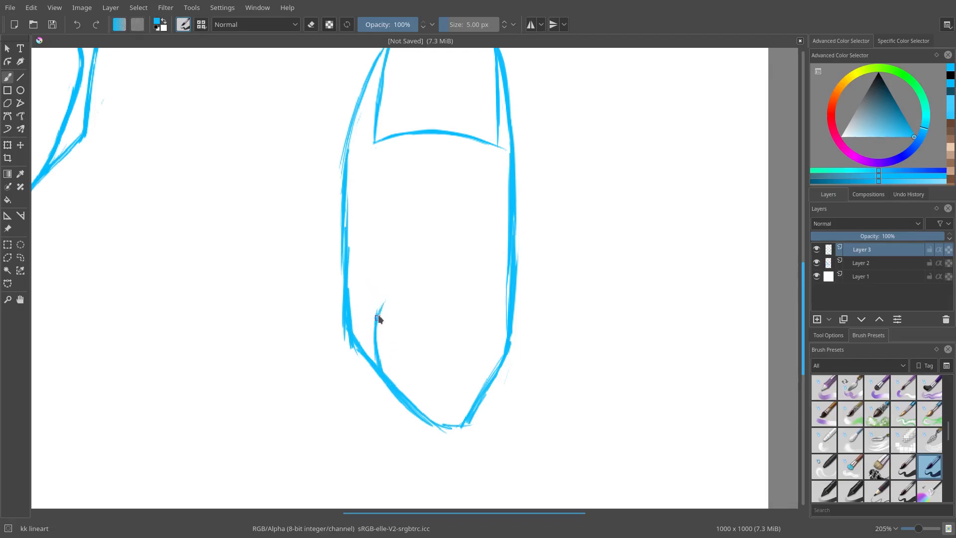
mouse_move(382, 303)
mouse_down()
mouse_move(446, 326)
mouse_move(399, 308)
mouse_move(454, 329)
mouse_up()
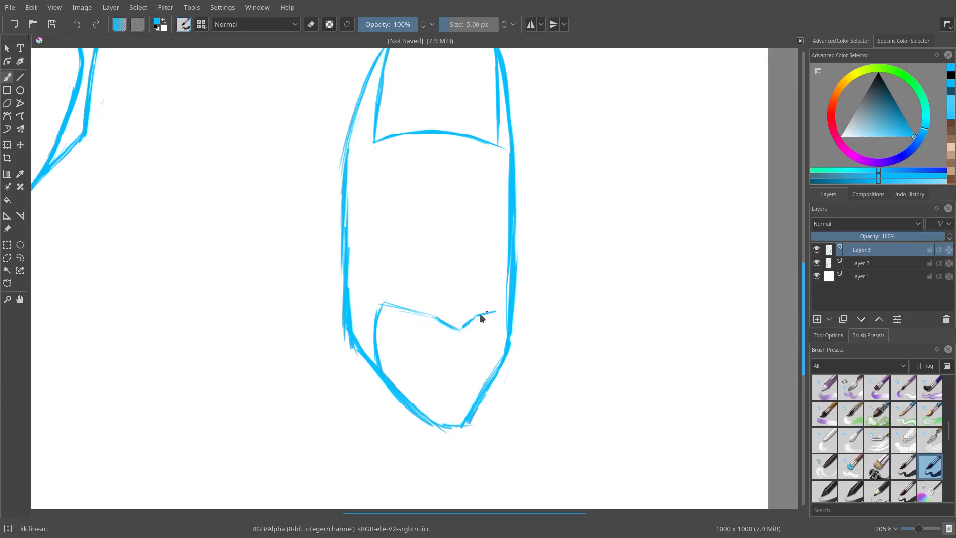
mouse_move(487, 314)
mouse_down()
mouse_move(499, 315)
mouse_move(493, 369)
mouse_up()
Sketch a nearly straight mouth line inside the cowl opening, with a small dark accent at each corner.
scroll(442, 392, up, 2)
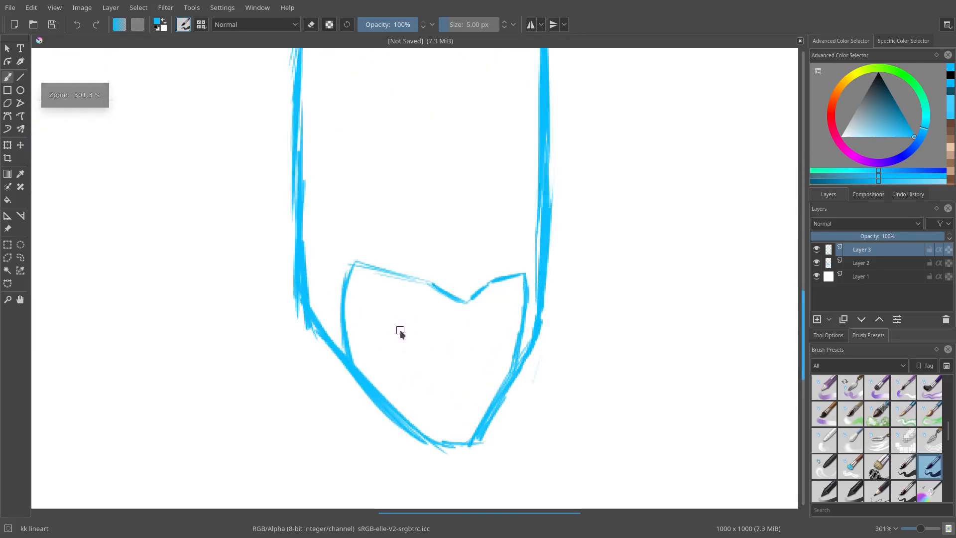
mouse_move(397, 330)
mouse_down()
mouse_move(462, 330)
mouse_move(403, 332)
mouse_move(495, 324)
mouse_move(406, 319)
mouse_up()
key(e)
key(e)
key(e)
key(e)
drag(486, 324, 511, 319)
drag(406, 318, 407, 320)
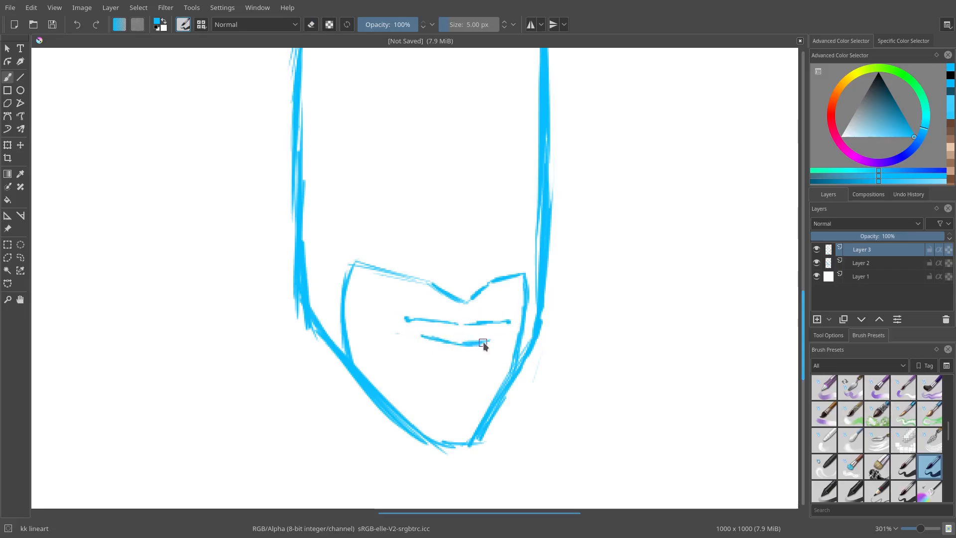
Clean up and redraw the lower lip as a shorter line beneath the mouth line.
key(e)
drag(482, 342, 411, 335)
key(e)
drag(467, 345, 491, 344)
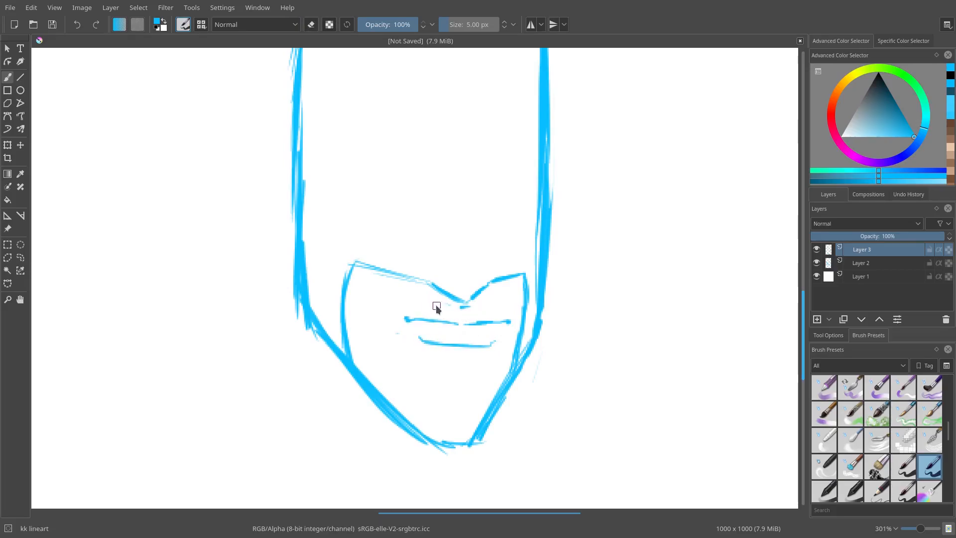
Add a small crease beside the mouth corner and two short diverging crease lines on the chin.
key(e)
mouse_move(403, 332)
mouse_down()
mouse_move(390, 334)
mouse_move(393, 327)
mouse_up()
key(e)
mouse_move(445, 374)
mouse_down()
mouse_move(459, 297)
mouse_move(447, 311)
mouse_up()
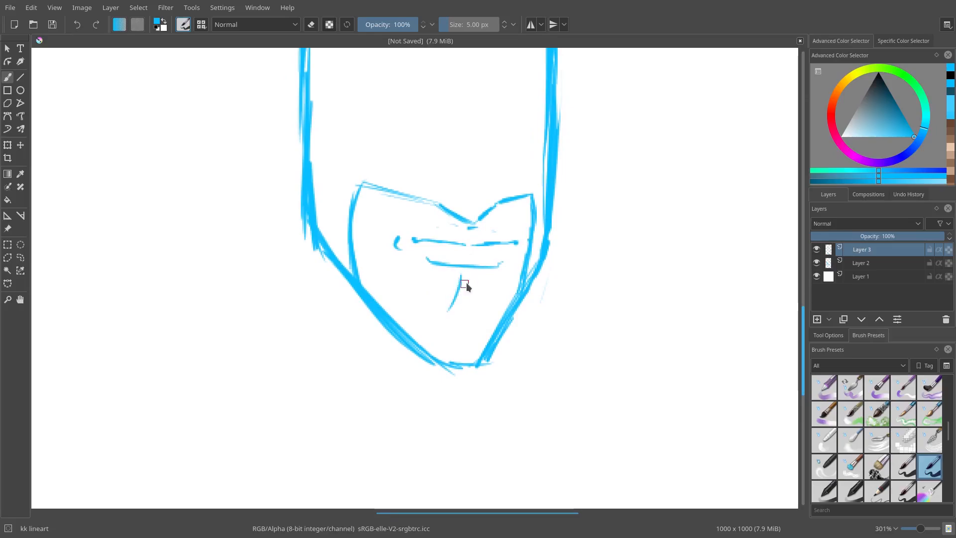
drag(512, 278, 553, 197)
drag(474, 274, 389, 305)
Select the chin's lower outline freehand, widen it with the Transform tool, and deselect it.
click(20, 258)
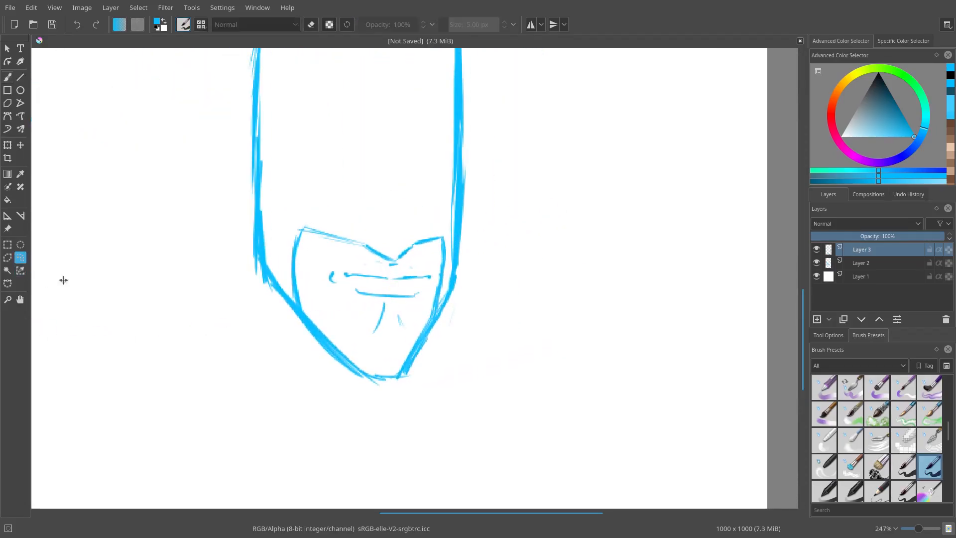
drag(459, 349, 499, 359)
click(8, 145)
mouse_move(409, 343)
mouse_down()
mouse_move(413, 329)
mouse_move(404, 351)
mouse_move(419, 359)
mouse_up()
drag(540, 363, 591, 362)
drag(294, 363, 278, 363)
drag(397, 350, 380, 354)
click(144, 7)
click(150, 34)
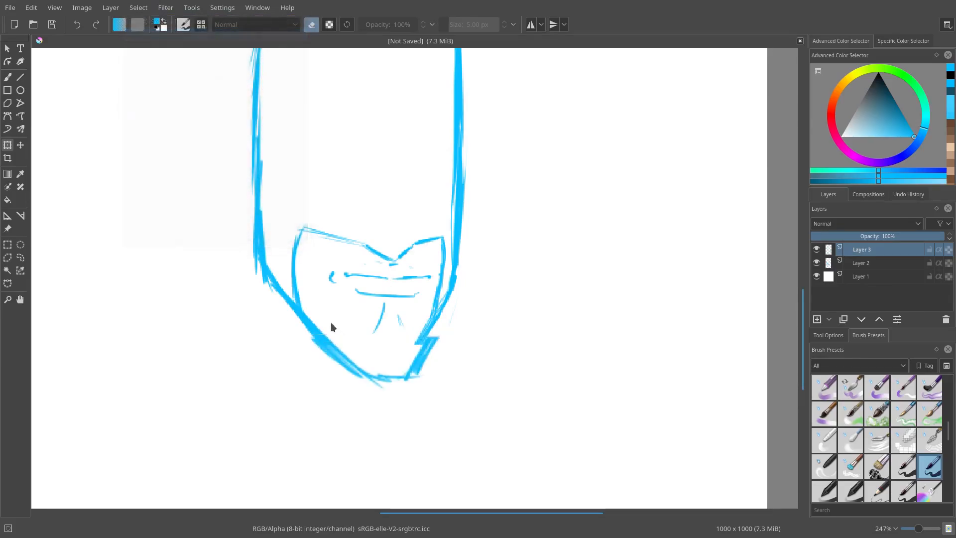
click(318, 315)
key(b)
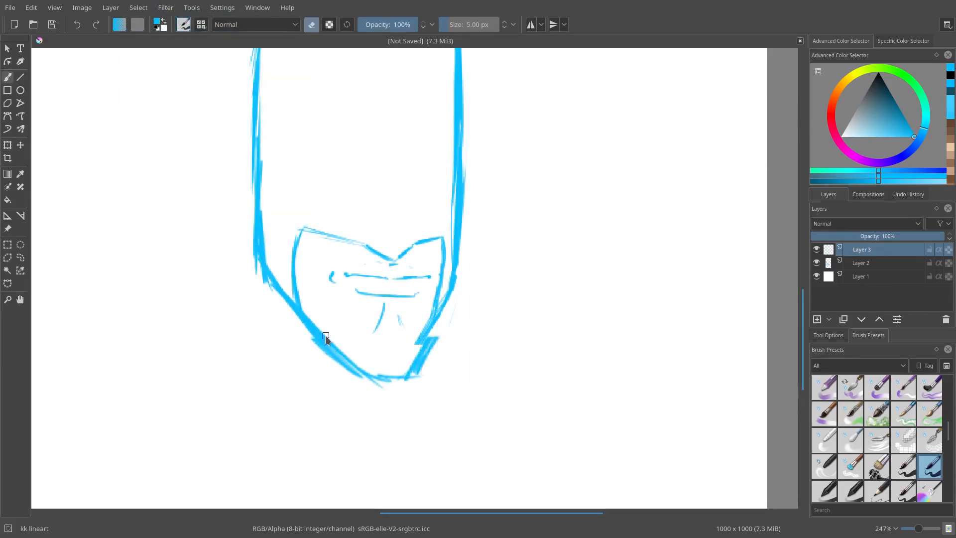
Erase the low pointed chin outline and draw a higher, flatter chin line.
mouse_move(327, 345)
mouse_down()
mouse_move(338, 372)
mouse_move(335, 357)
mouse_move(345, 354)
mouse_move(295, 355)
mouse_move(448, 336)
mouse_move(328, 369)
mouse_move(429, 359)
mouse_move(356, 373)
mouse_move(443, 375)
mouse_up()
key(e)
key(e)
mouse_move(301, 308)
mouse_down()
mouse_move(313, 327)
mouse_move(294, 310)
mouse_move(342, 354)
mouse_move(318, 348)
mouse_move(422, 342)
mouse_move(395, 340)
mouse_move(382, 356)
mouse_move(422, 355)
mouse_up()
key(e)
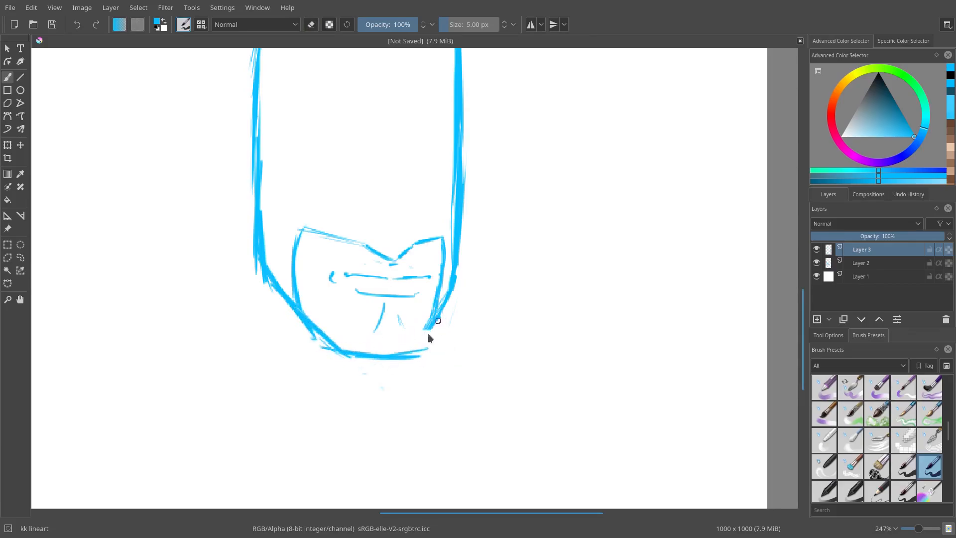
Clean up the chin's corners and connect the chin line to the right side of the jaw.
key(e)
mouse_move(335, 354)
mouse_down()
mouse_move(290, 319)
mouse_move(305, 319)
mouse_move(342, 351)
mouse_up()
key(e)
key(e)
drag(416, 357, 436, 339)
key(e)
mouse_move(424, 260)
mouse_down()
mouse_move(420, 359)
mouse_move(427, 259)
mouse_up()
key(e)
key(e)
key(e)
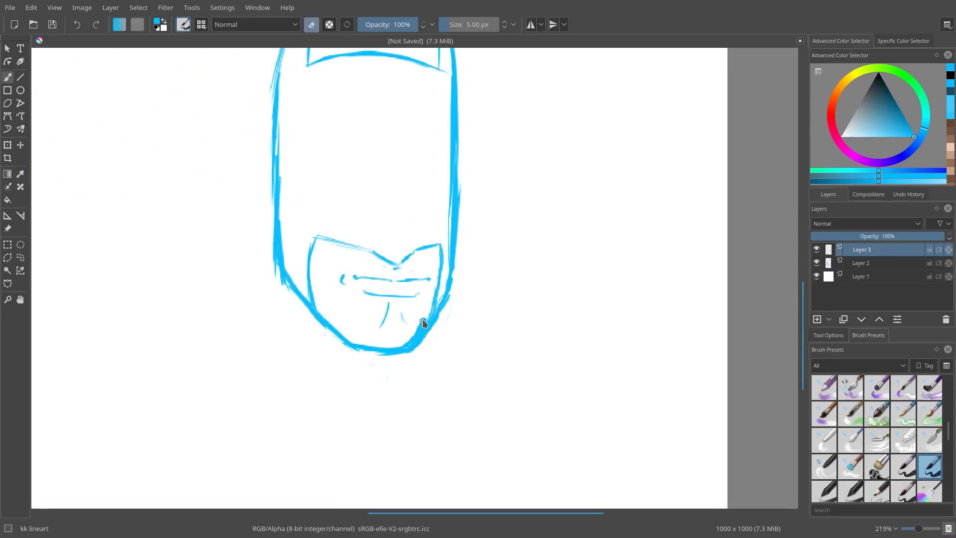
Reshape the right chin corner more sharply and erase the doubled line along the chin's underside.
key(e)
key(e)
mouse_move(423, 329)
mouse_down()
mouse_move(411, 348)
mouse_move(381, 348)
mouse_up()
key(e)
drag(426, 325, 419, 351)
key(e)
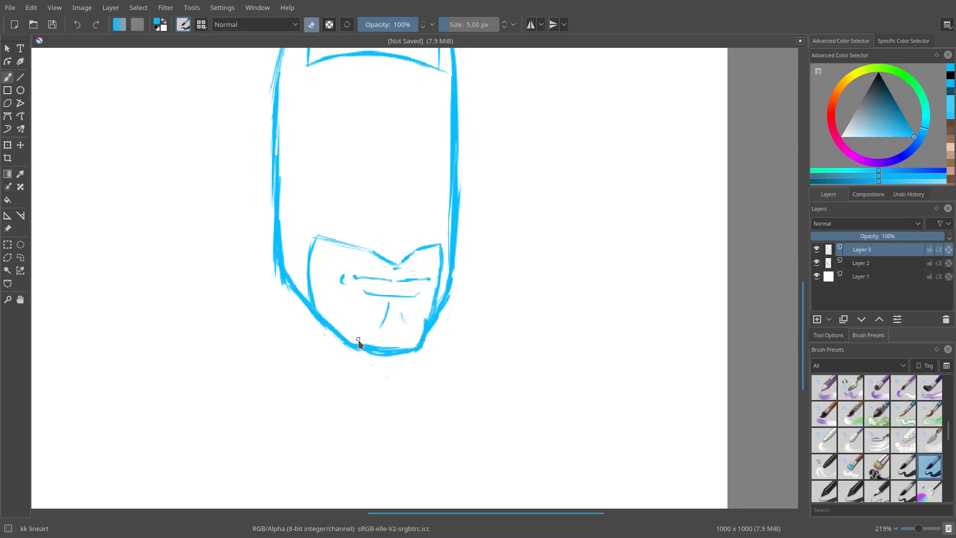
key(e)
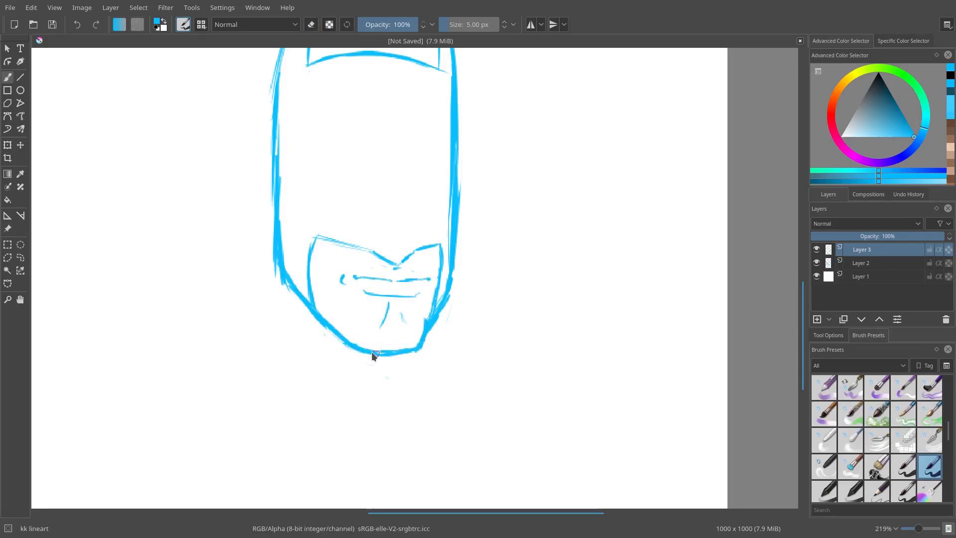
Erase the chin outline between the two lower jaw lines.
key(e)
drag(321, 319, 342, 338)
key(e)
mouse_move(315, 310)
mouse_down()
mouse_move(351, 345)
mouse_move(442, 352)
mouse_move(406, 336)
mouse_move(328, 348)
mouse_move(330, 335)
mouse_move(344, 350)
mouse_move(346, 341)
mouse_move(376, 355)
mouse_move(429, 352)
mouse_up()
key(e)
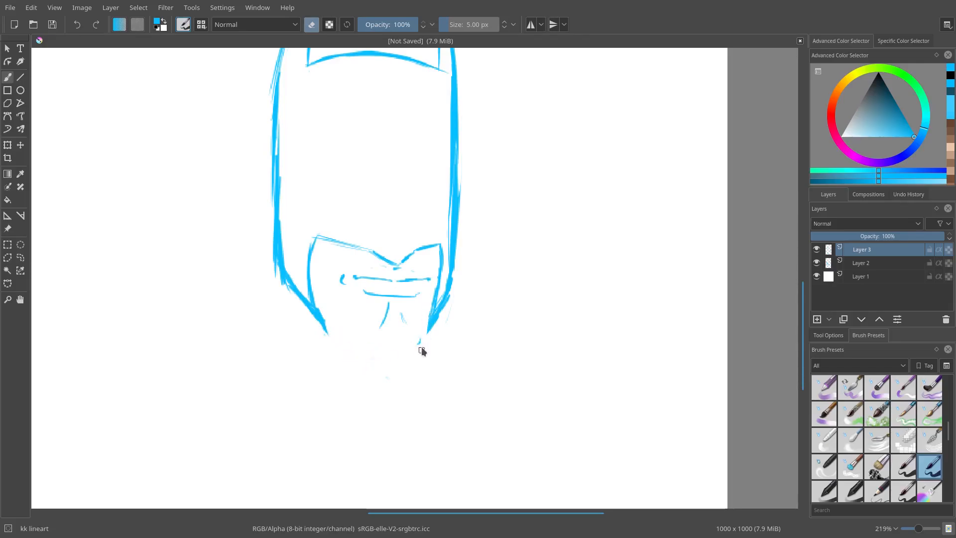
Redraw the chin as a rounded curve from the left jaw, ending in a small flat section at the right corner.
key(e)
drag(428, 326, 418, 348)
mouse_move(321, 323)
mouse_down()
mouse_move(341, 343)
mouse_move(384, 355)
mouse_up()
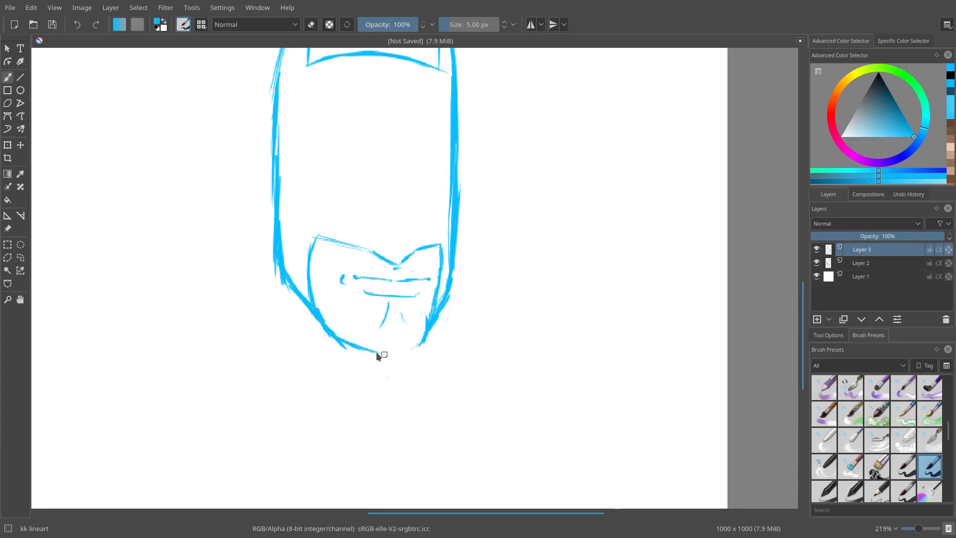
key(e)
key(e)
drag(390, 346, 405, 346)
key(e)
key(e)
drag(437, 317, 419, 347)
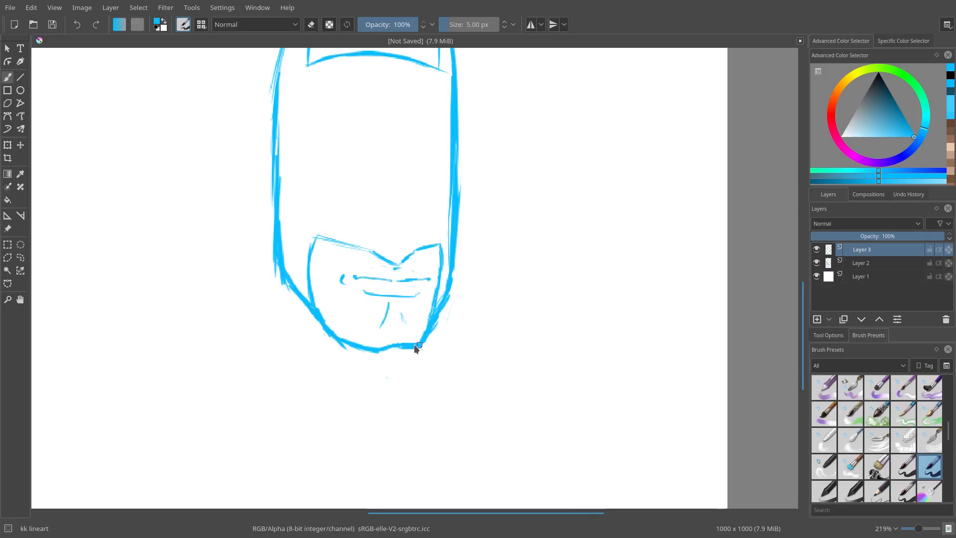
Erase the overshooting strokes where the left jaw meets the chin and tidy that join.
key(e)
key(e)
key(e)
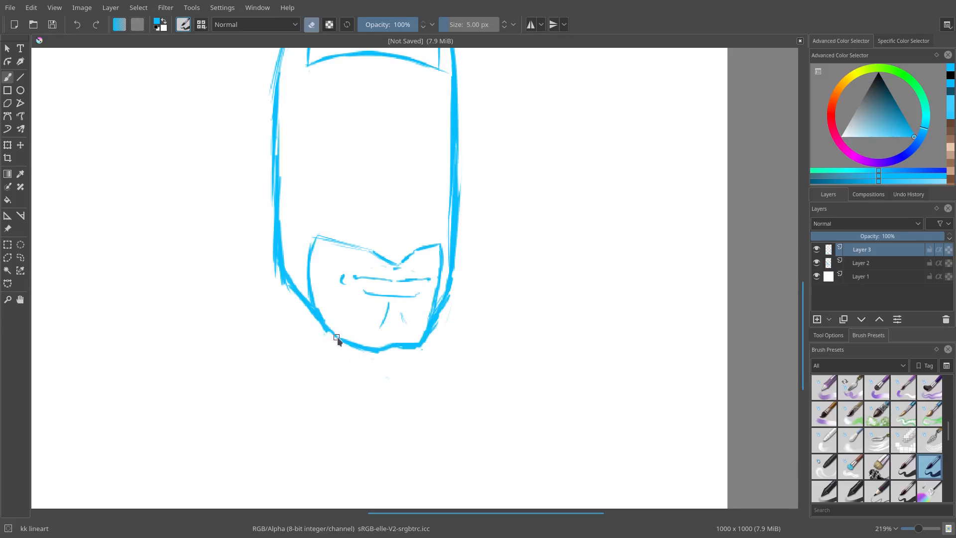
key(e)
drag(350, 343, 326, 327)
mouse_move(402, 251)
mouse_down()
mouse_move(417, 291)
mouse_move(476, 320)
mouse_move(482, 352)
mouse_up()
drag(481, 317, 474, 294)
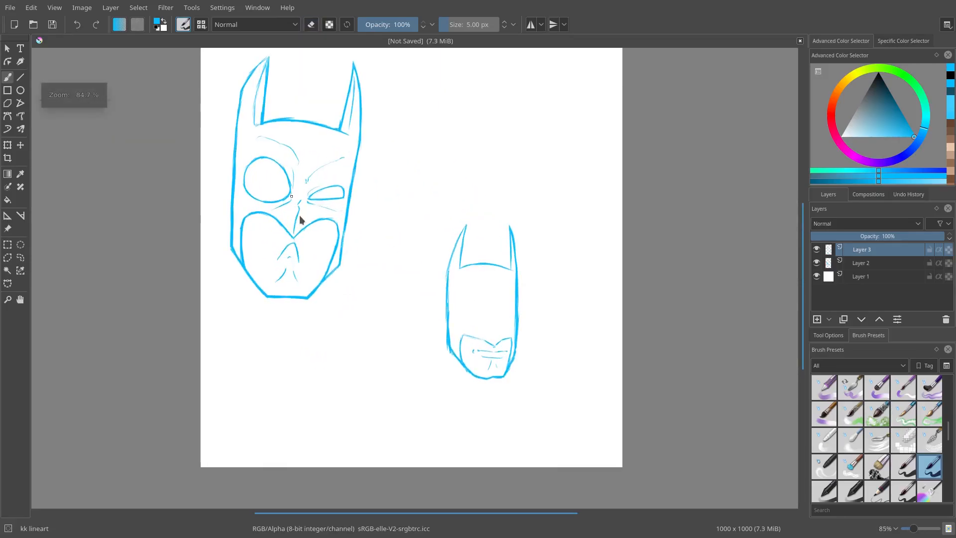
drag(328, 307, 396, 347)
drag(389, 273, 403, 164)
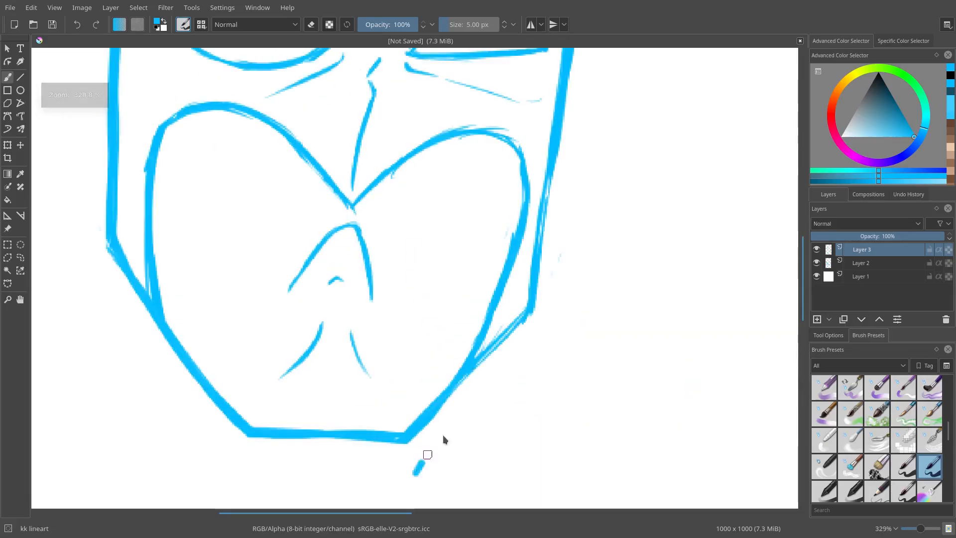
drag(416, 472, 572, 320)
drag(89, 243, 250, 475)
key(ctrl+z)
key(ctrl+z)
Round off the angular jaw corners on both sides of the smaller head with erasing and fresh strokes.
drag(554, 317, 545, 400)
drag(520, 347, 241, 324)
drag(441, 421, 466, 356)
drag(379, 371, 354, 338)
key(e)
mouse_move(356, 277)
mouse_down()
mouse_move(359, 352)
mouse_move(364, 324)
mouse_up()
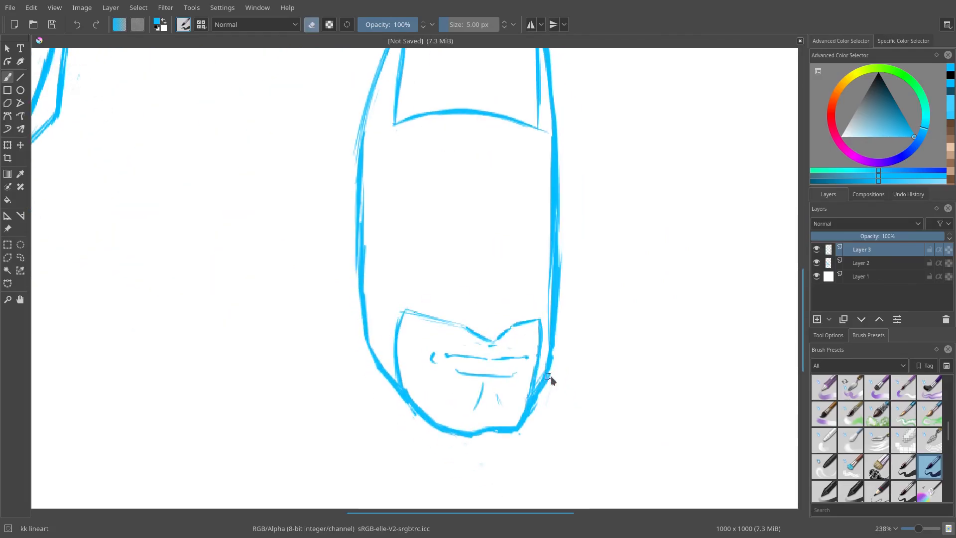
drag(551, 356, 543, 377)
key(e)
drag(550, 328, 531, 408)
key(e)
Sketch a thin cheek line rising from the left jaw beside the mouth opening.
drag(384, 375, 402, 393)
key(e)
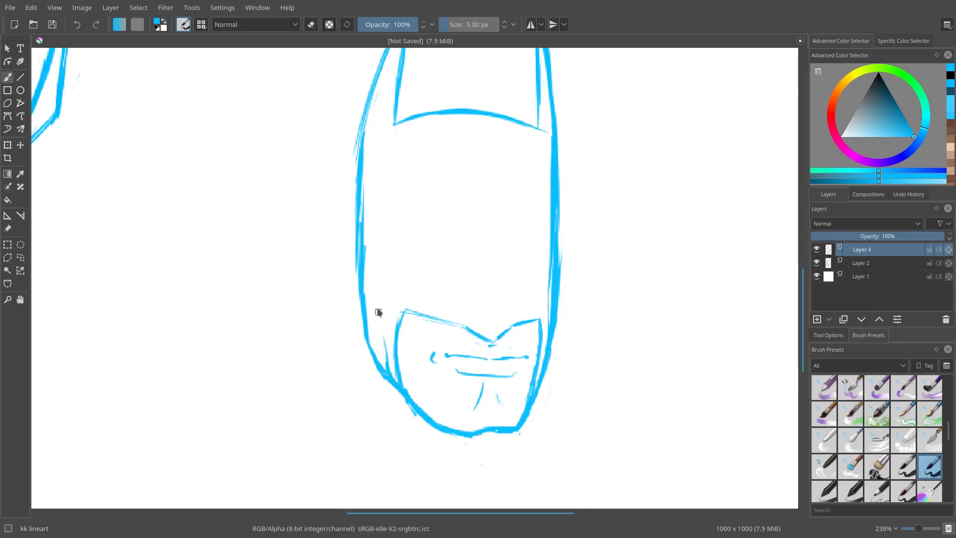
drag(376, 289, 380, 318)
Sketch a narrow triangular nose above the V-shaped dip, with a center line running down to the dip.
drag(468, 328, 478, 300)
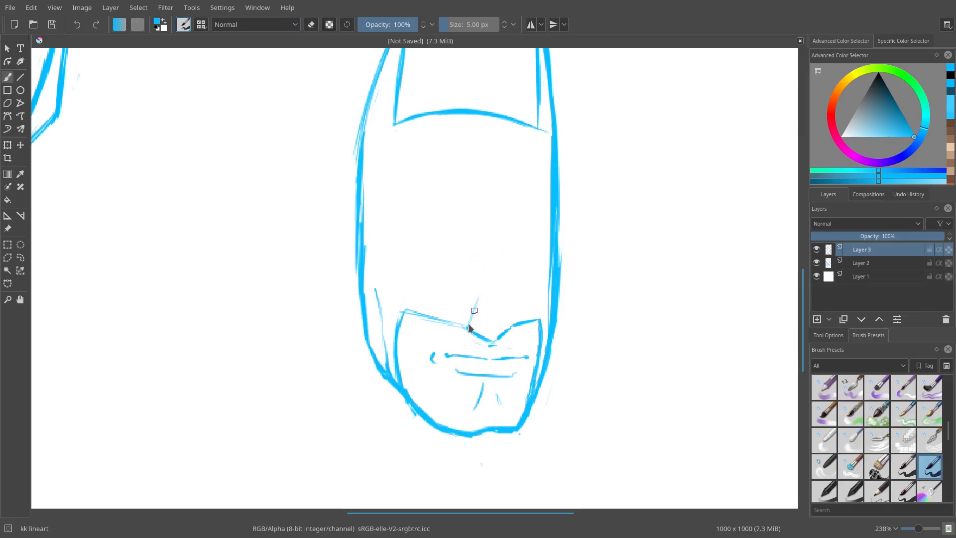
drag(487, 263, 506, 319)
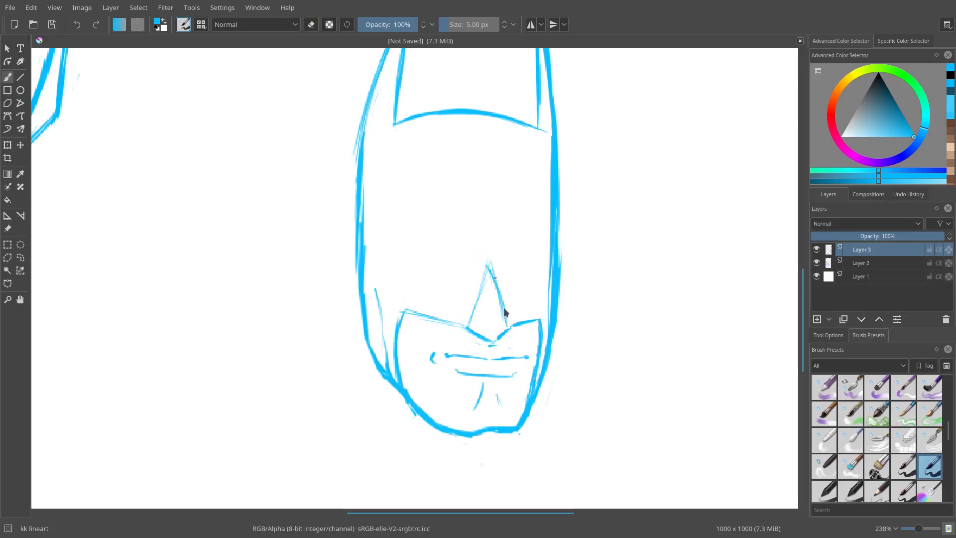
key(ctrl+z)
mouse_move(489, 269)
mouse_down()
mouse_move(512, 327)
mouse_move(495, 318)
mouse_move(495, 342)
mouse_up()
drag(481, 229, 506, 286)
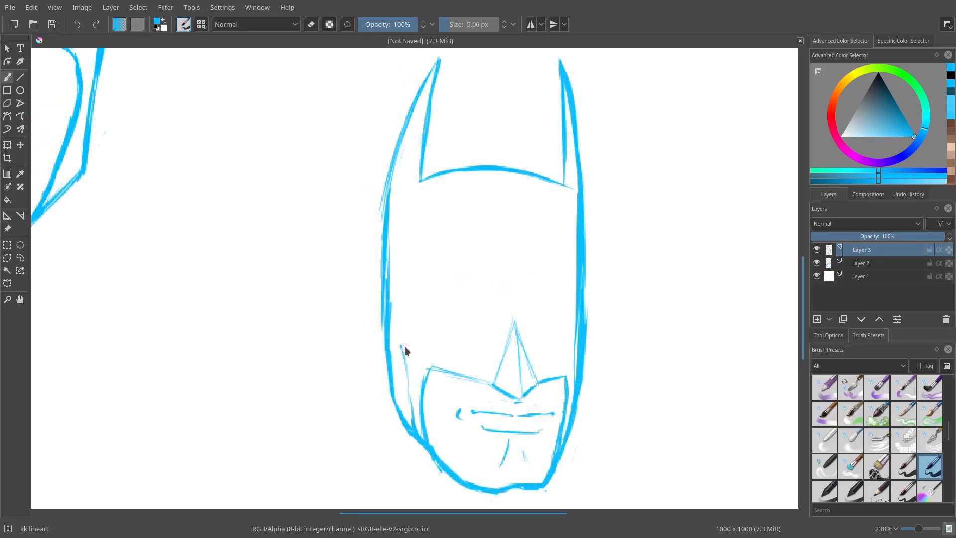
Erase the right face contour below the ear and redraw it thinner, with an eye-socket indent and a protruding cheekbone.
key(e)
key(e)
mouse_move(593, 328)
mouse_down()
mouse_move(582, 300)
mouse_move(571, 366)
mouse_up()
key(e)
drag(575, 179, 562, 396)
drag(575, 234, 560, 365)
key(e)
drag(571, 181, 565, 280)
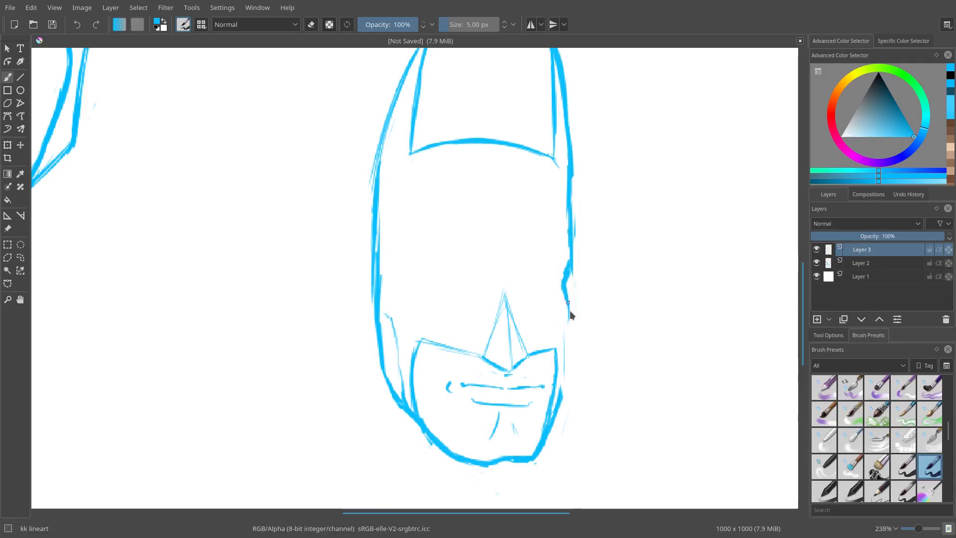
drag(568, 321, 560, 398)
key(e)
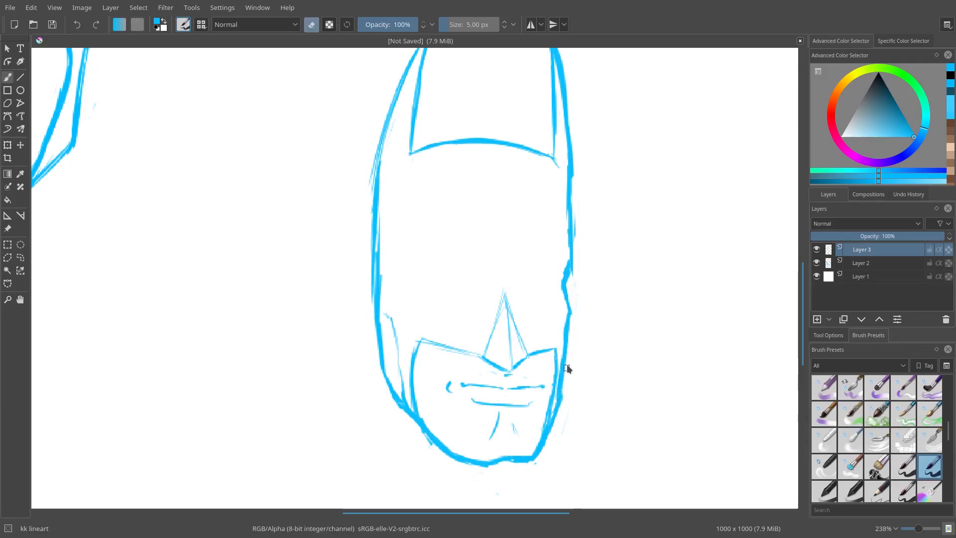
key(e)
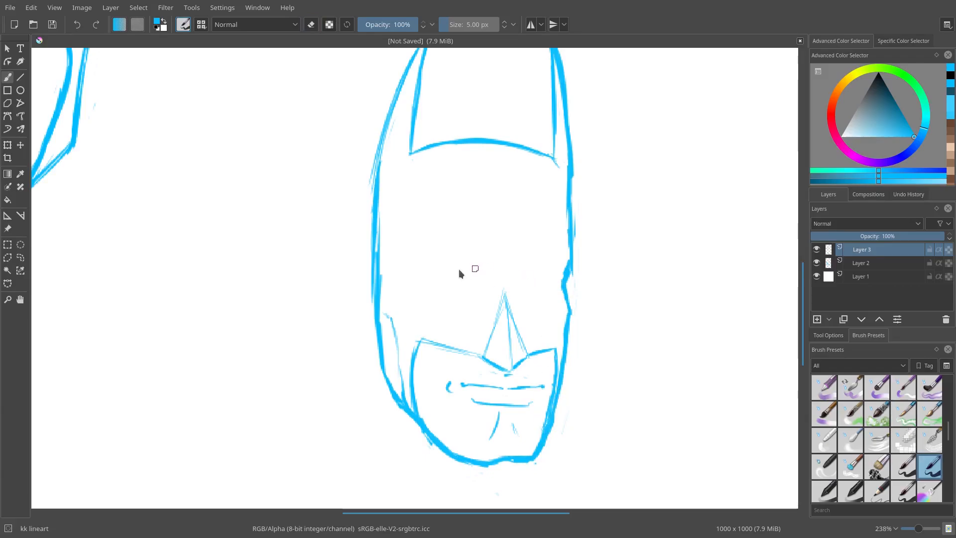
Mirror the canvas view and sketch the upper eye lines, nose-bridge marks and brow lines on both sides of the face.
drag(516, 286, 581, 288)
drag(573, 232, 620, 207)
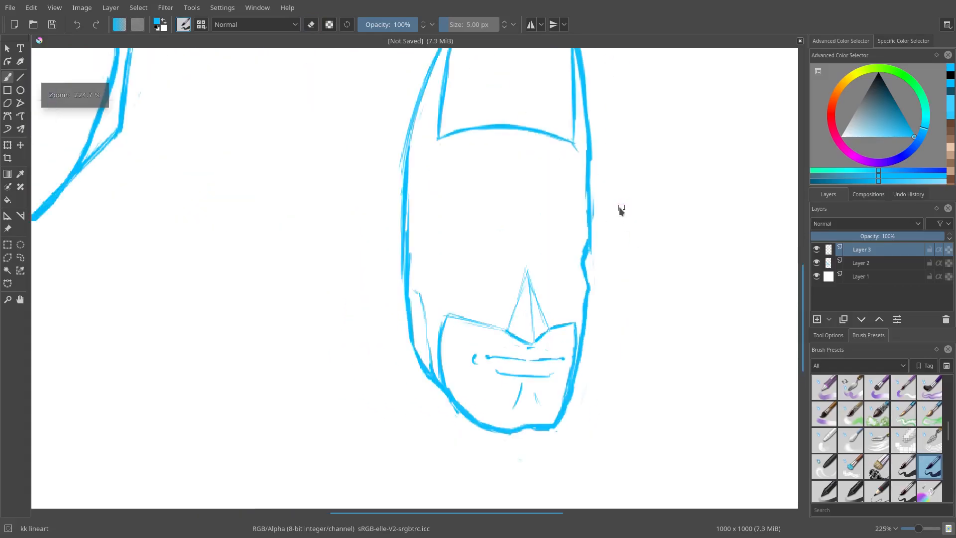
drag(515, 228, 422, 256)
drag(477, 320, 455, 370)
drag(427, 320, 489, 272)
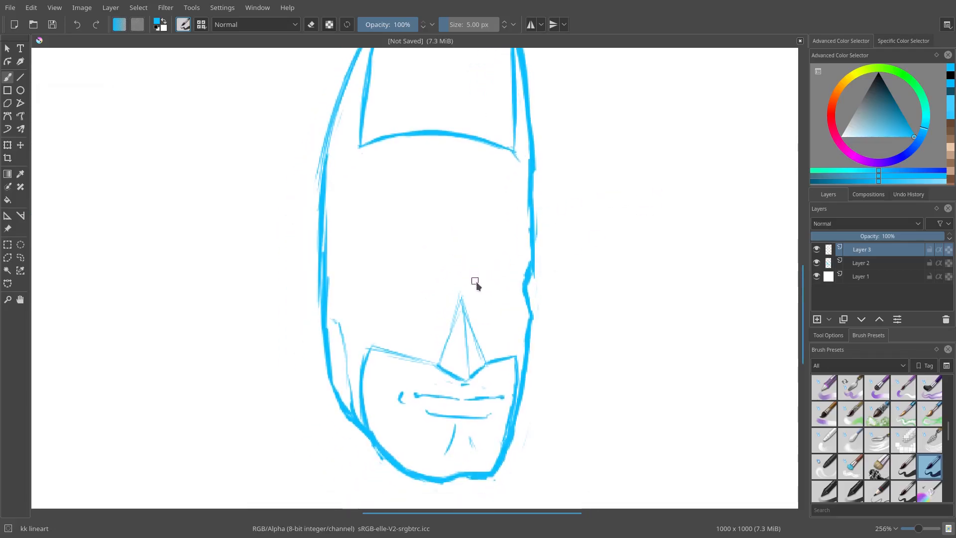
key(m)
mouse_move(415, 289)
mouse_down()
mouse_move(450, 239)
mouse_move(416, 210)
mouse_move(409, 217)
mouse_up()
drag(417, 215, 525, 214)
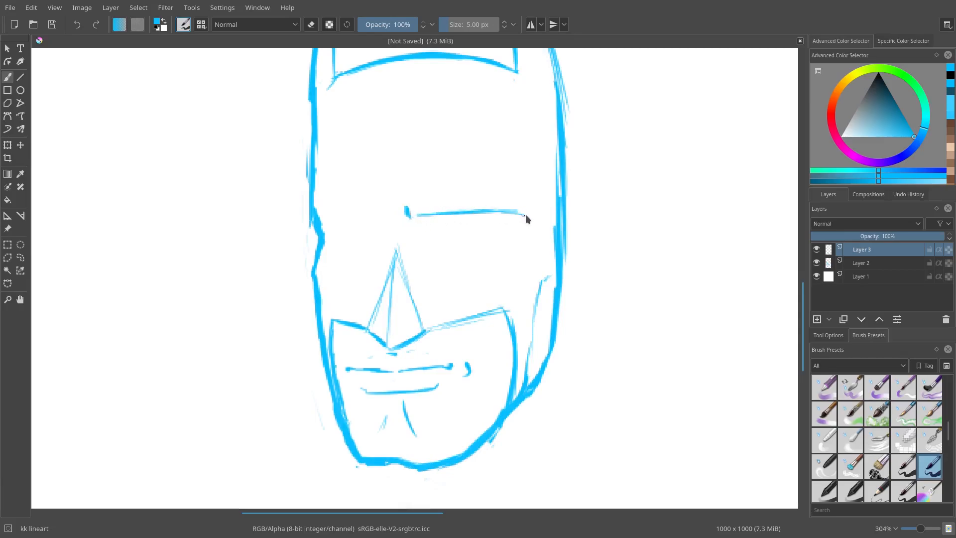
mouse_move(392, 202)
mouse_down()
mouse_move(398, 219)
mouse_move(477, 162)
mouse_up()
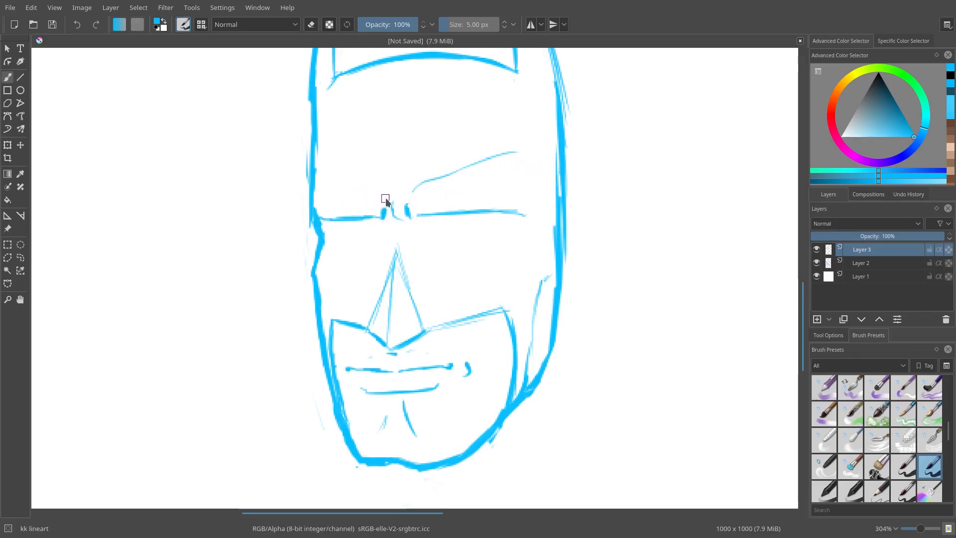
drag(387, 195, 328, 183)
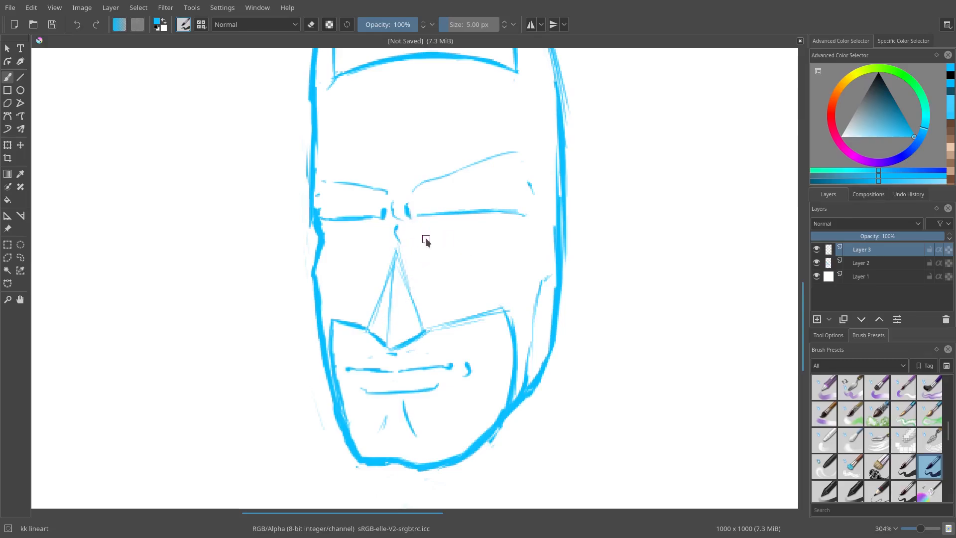
Close both eyes into narrow slits by adding their inner edges and lower lid lines.
mouse_move(420, 215)
mouse_down()
mouse_move(418, 229)
mouse_move(505, 218)
mouse_up()
mouse_move(467, 210)
mouse_down()
mouse_move(414, 246)
mouse_move(450, 291)
mouse_up()
drag(405, 270, 481, 246)
scroll(437, 287, up, 1)
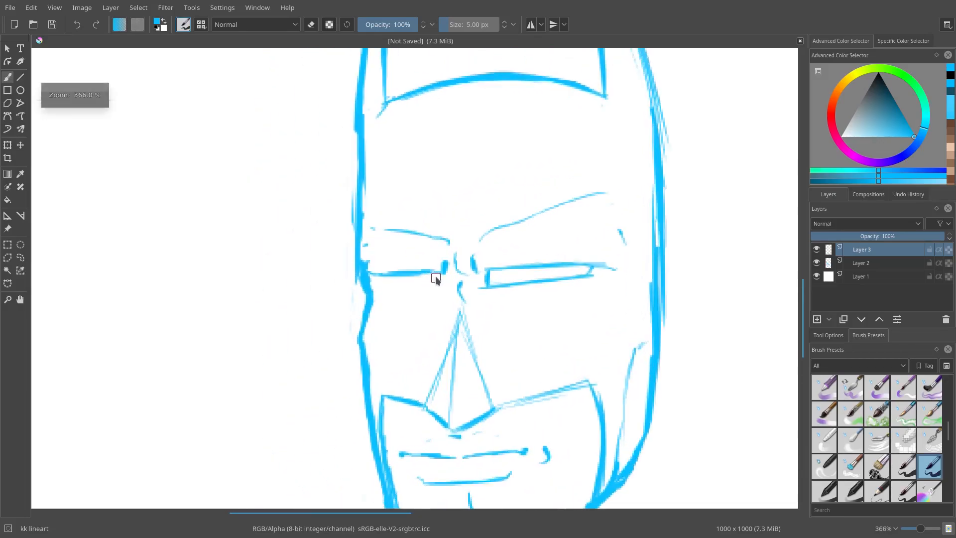
drag(444, 289, 380, 284)
scroll(461, 303, down, 5)
scroll(500, 260, up, 2)
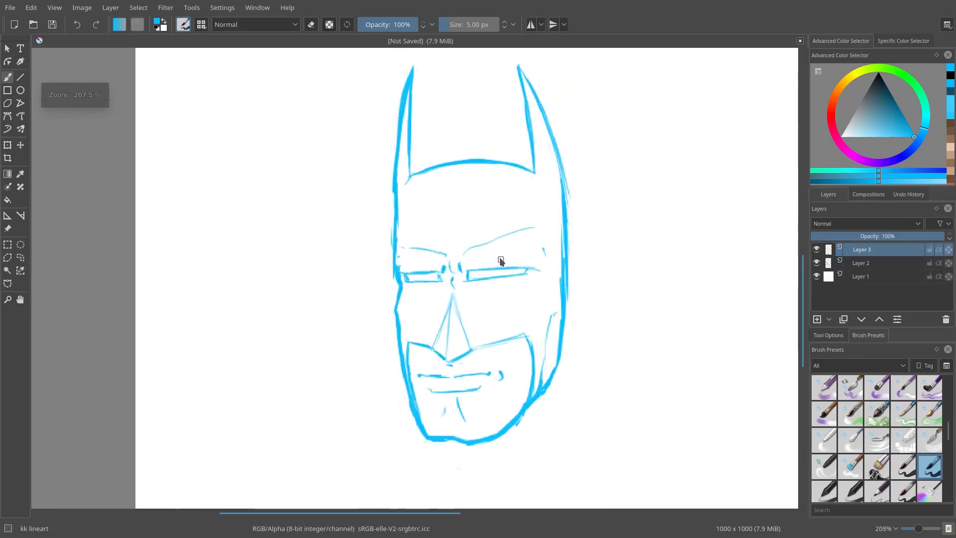
Select the smaller head's upper part, from the ears down to the eyes, and move it slightly down to shorten the face.
drag(500, 260, 416, 259)
key(l)
mouse_move(351, 52)
mouse_down()
mouse_move(312, 66)
mouse_move(299, 265)
mouse_up()
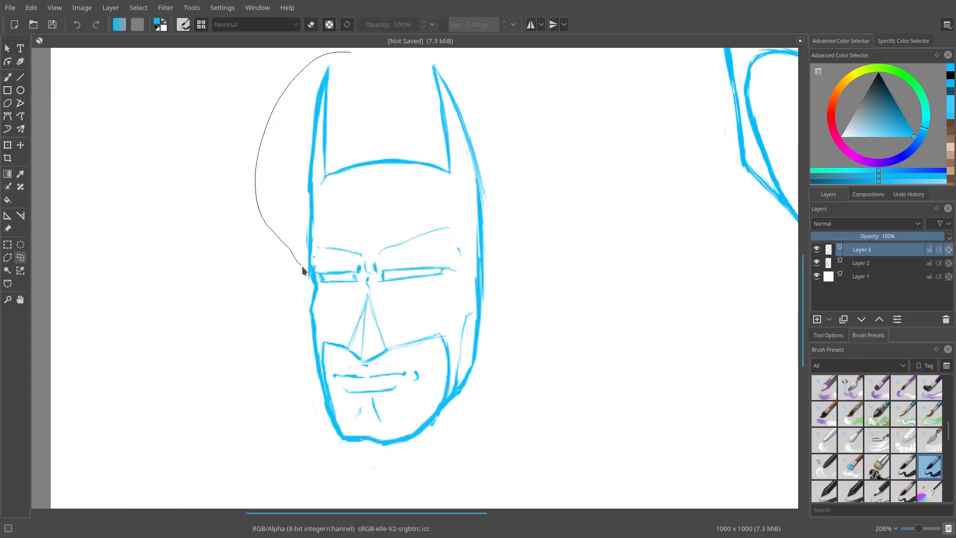
drag(495, 261, 523, 124)
key(ctrl+t)
drag(364, 170, 357, 190)
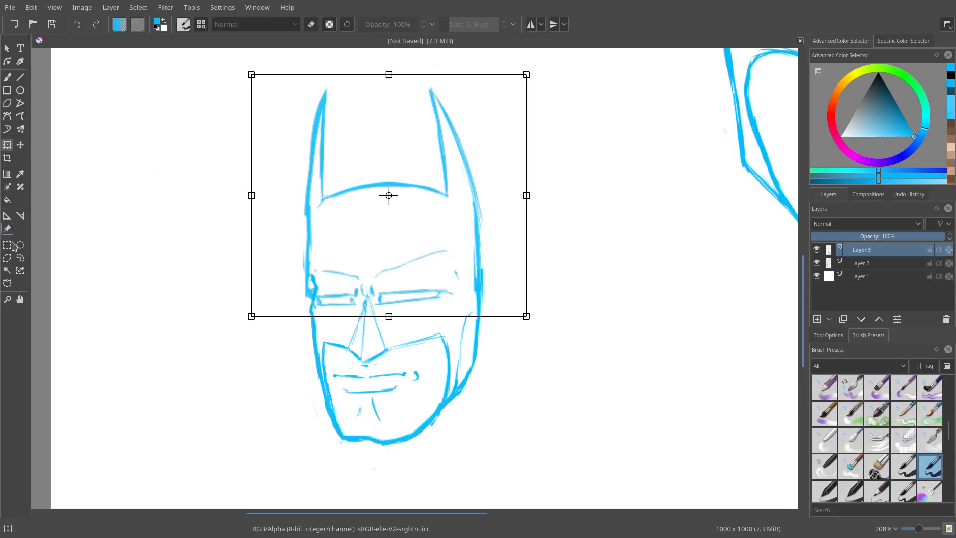
Select only the ears and upper forehead of the smaller head and move them down to shorten the forehead.
click(20, 258)
mouse_move(351, 74)
mouse_down()
mouse_move(262, 205)
mouse_move(391, 238)
mouse_move(544, 172)
mouse_up()
click(7, 145)
drag(352, 159, 352, 180)
Select the curved forehead edge between the ears, move it slightly up and clear the selection.
click(21, 257)
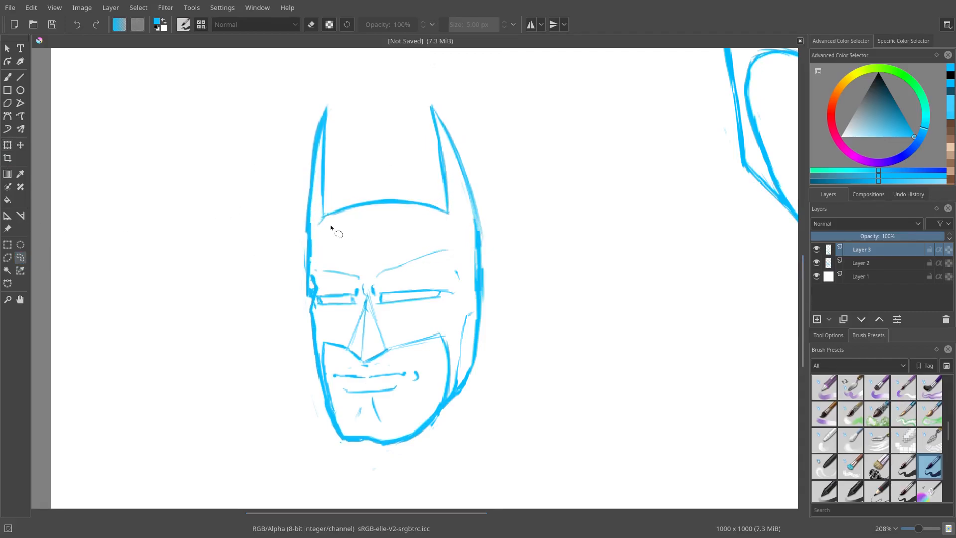
mouse_move(323, 229)
mouse_down()
mouse_move(431, 206)
mouse_move(446, 228)
mouse_move(321, 230)
mouse_up()
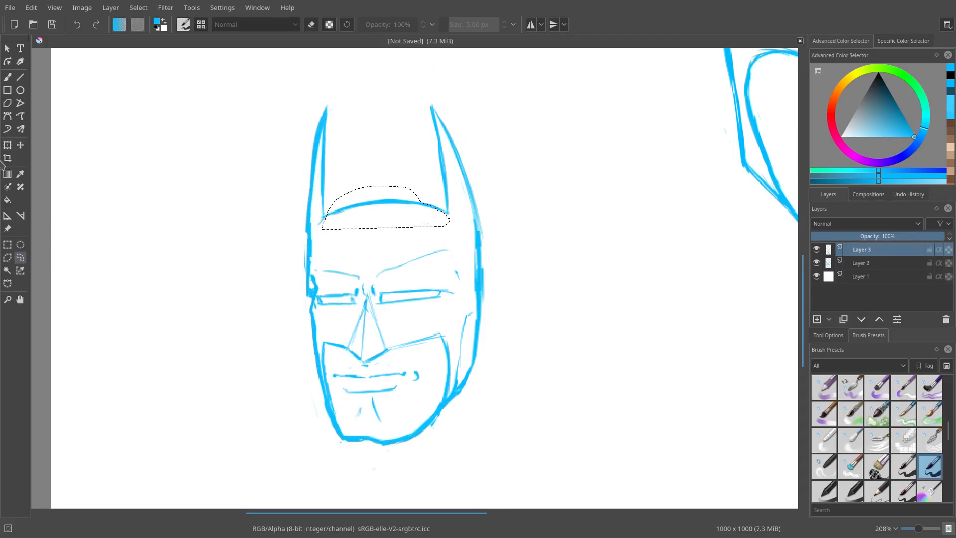
click(7, 145)
drag(384, 182, 383, 168)
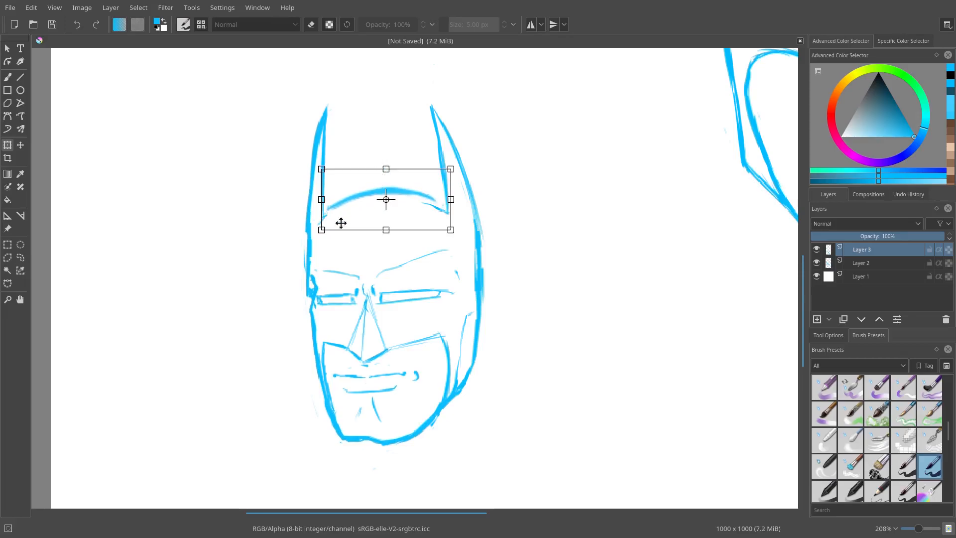
click(7, 77)
click(138, 7)
click(246, 111)
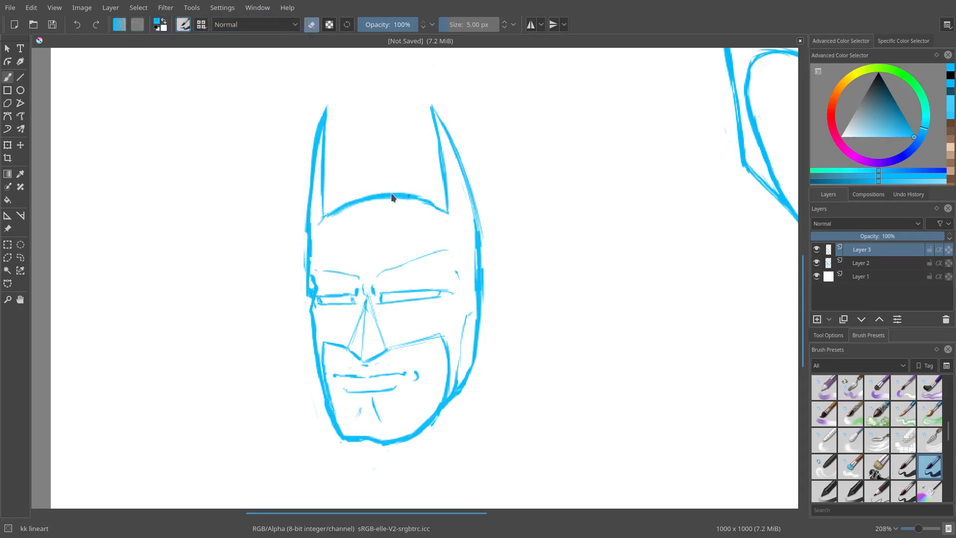
Clean up the ends of the moved forehead edge and connect them to both inner ear lines.
key(e)
drag(422, 201, 447, 214)
key(e)
mouse_move(359, 197)
mouse_down()
mouse_move(405, 197)
mouse_move(318, 216)
mouse_move(357, 208)
mouse_move(337, 216)
mouse_up()
key(e)
key(e)
key(e)
key(e)
Redraw the forehead edge as one cleaner arc between the ears and erase the stray strokes along it.
drag(438, 308, 437, 293)
key(e)
drag(384, 203, 320, 219)
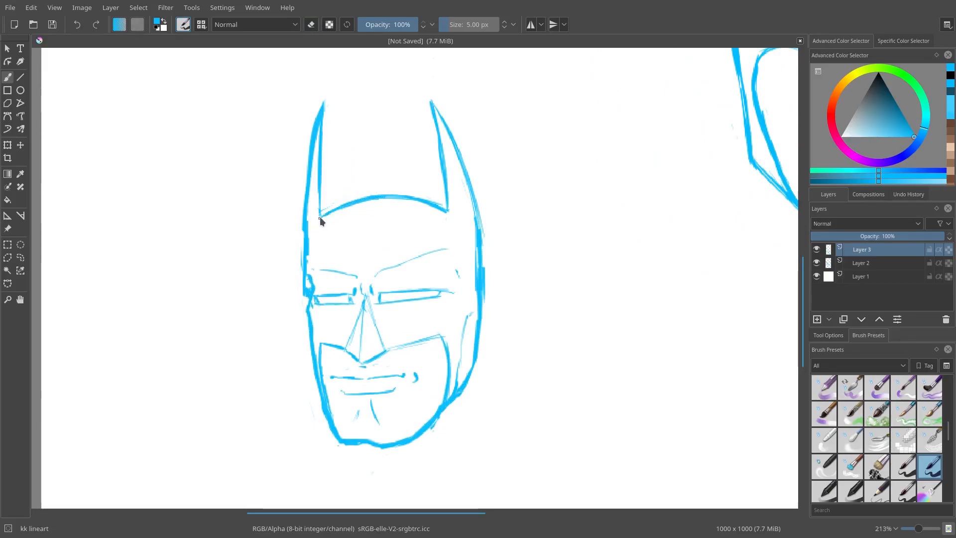
key(e)
mouse_move(411, 202)
mouse_down()
mouse_move(436, 210)
mouse_move(398, 199)
mouse_move(447, 211)
mouse_move(402, 194)
mouse_move(363, 198)
mouse_up()
key(e)
key(e)
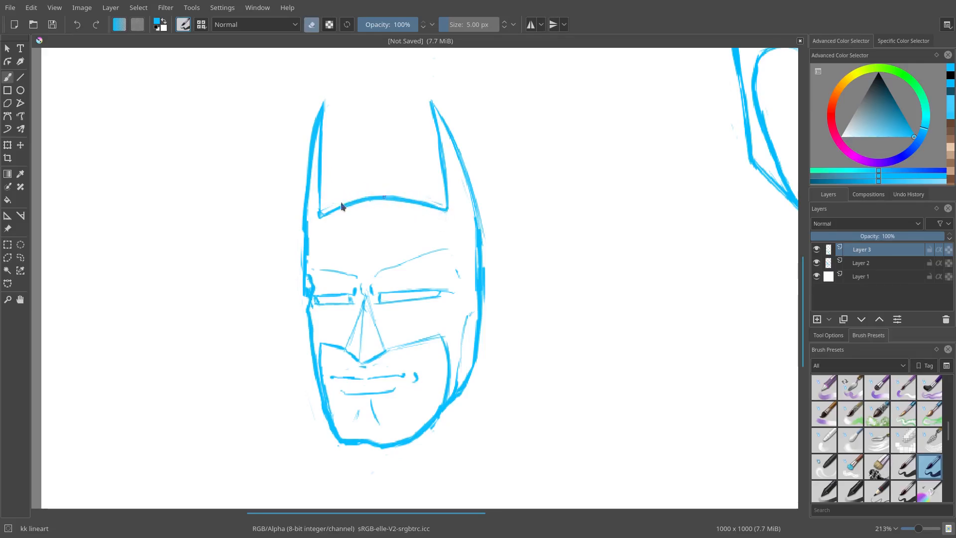
key(e)
key(e)
Rework the left cowl contour from below the ear down to the eye, erasing and redrawing its line.
drag(303, 219, 304, 295)
key(e)
key(e)
drag(306, 268, 309, 209)
mouse_move(303, 295)
mouse_down()
mouse_move(303, 316)
mouse_move(293, 262)
mouse_up()
key(e)
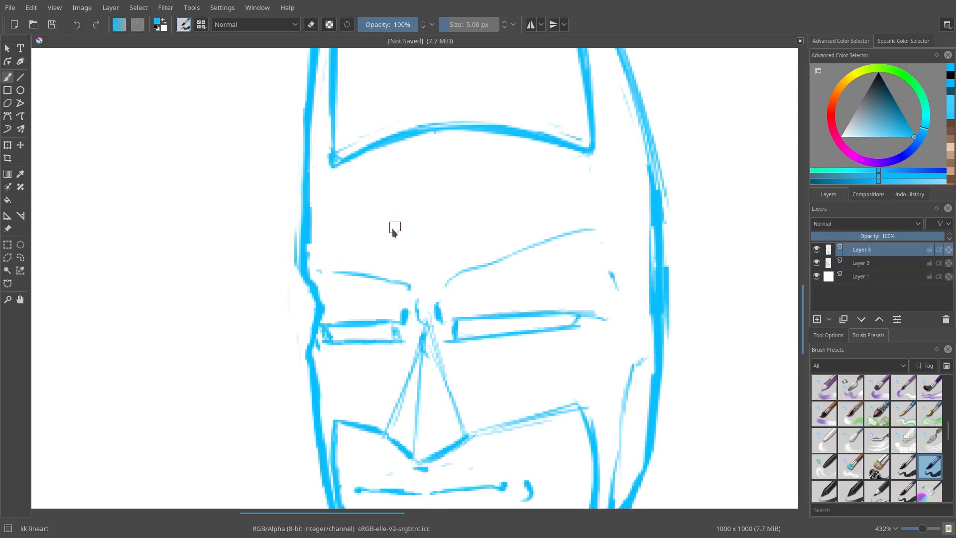
Select the left contour segment beside the brow, move it down toward the eye and clear the selection.
key(l)
drag(332, 222, 351, 195)
key(m)
key(m)
key(ctrl+t)
drag(312, 232, 307, 269)
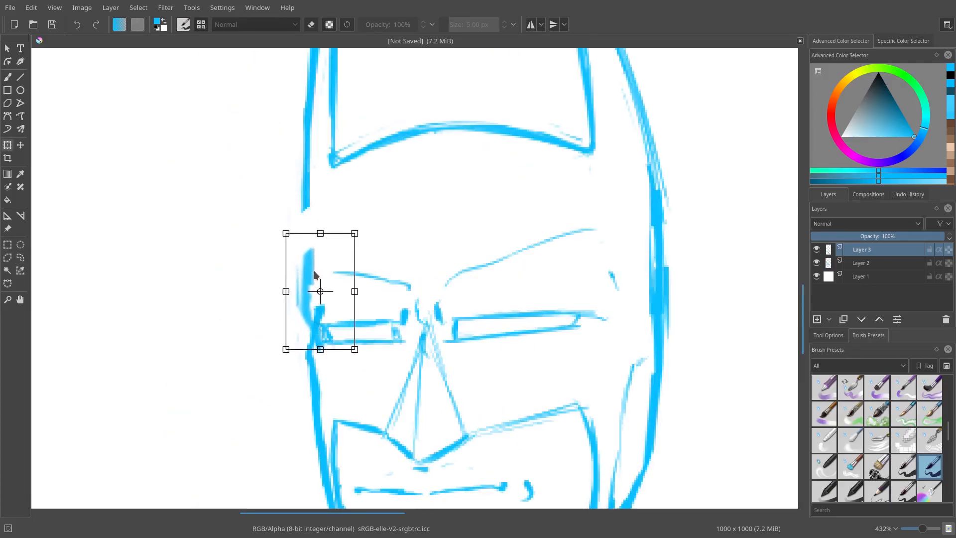
click(8, 77)
click(138, 8)
click(148, 35)
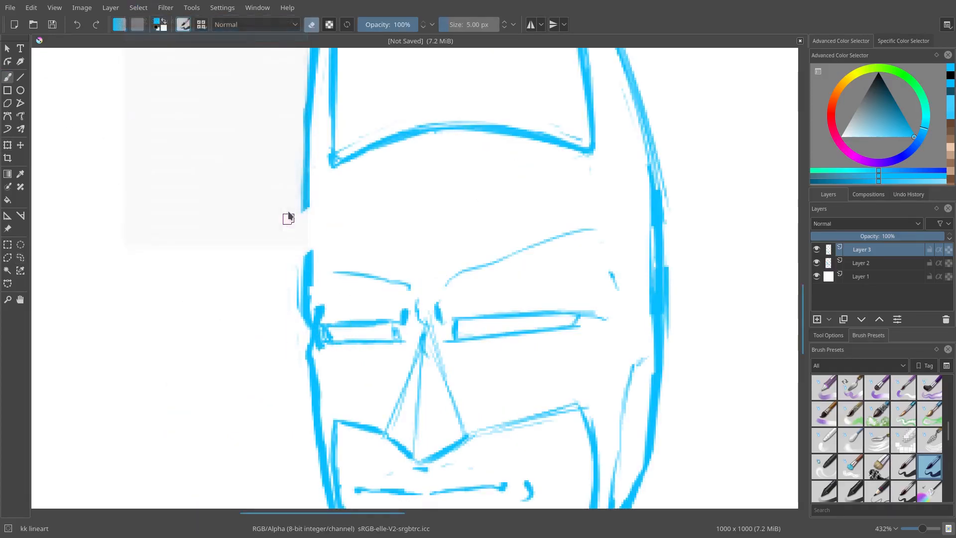
Close the gap in the left contour, erase the surplus line at the eye corner and redraw the eye-socket indent.
key(e)
drag(321, 306, 316, 319)
key(e)
drag(303, 312, 319, 326)
key(e)
key(e)
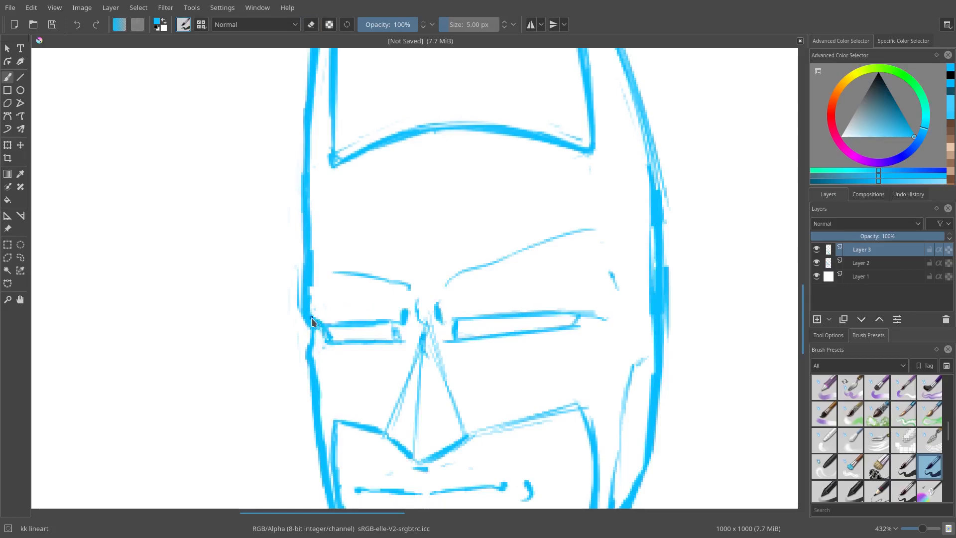
Erase the rough right cowl contour and redraw it from the ear to the jaw with a slight eye-level indent.
key(e)
mouse_move(668, 207)
mouse_down()
mouse_move(652, 348)
mouse_move(659, 160)
mouse_move(668, 335)
mouse_up()
key(e)
key(e)
key(e)
drag(650, 145, 655, 269)
drag(649, 157, 648, 283)
drag(647, 222, 653, 401)
drag(672, 236, 636, 181)
key(e)
drag(628, 281, 619, 398)
key(e)
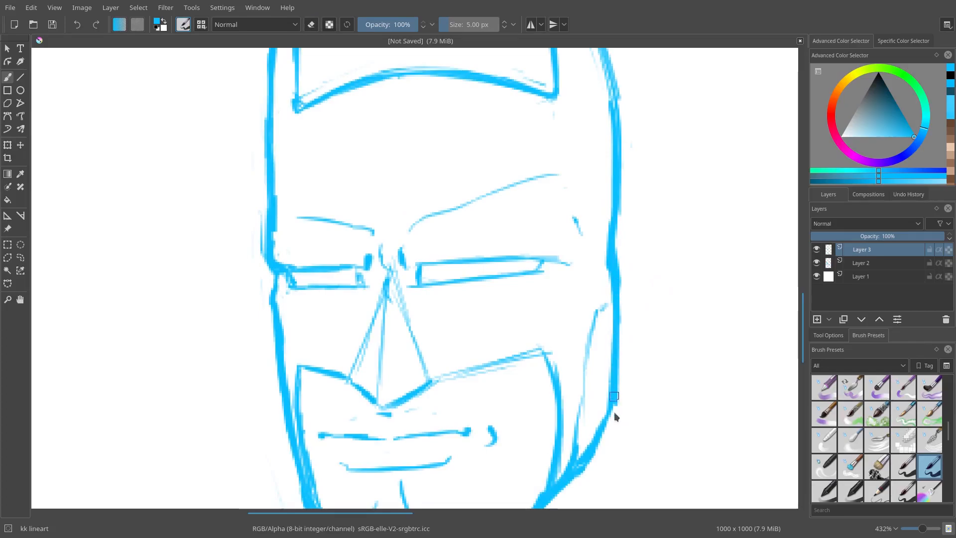
Select the forehead edge between the ears once more, move it higher to lengthen the forehead and clear the selection.
scroll(548, 368, down, 6)
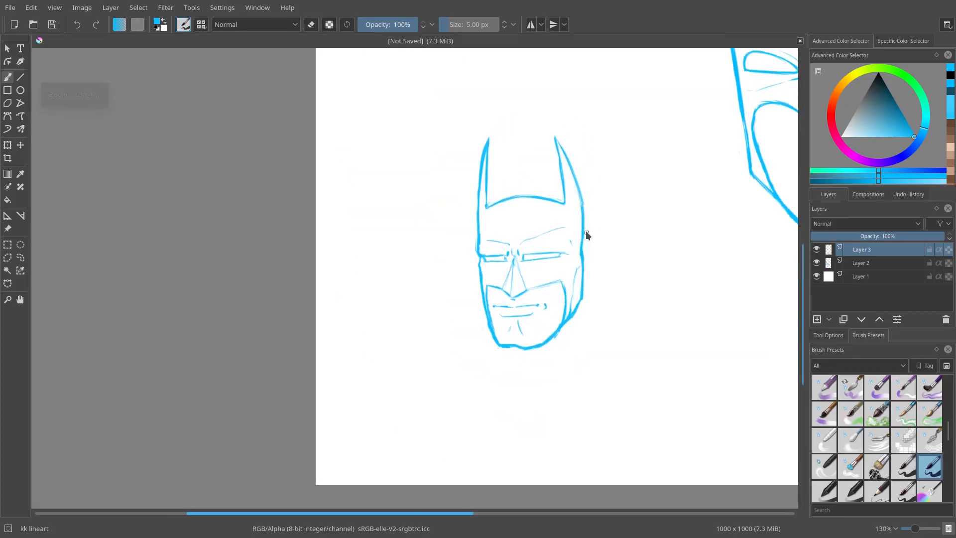
scroll(580, 230, up, 4)
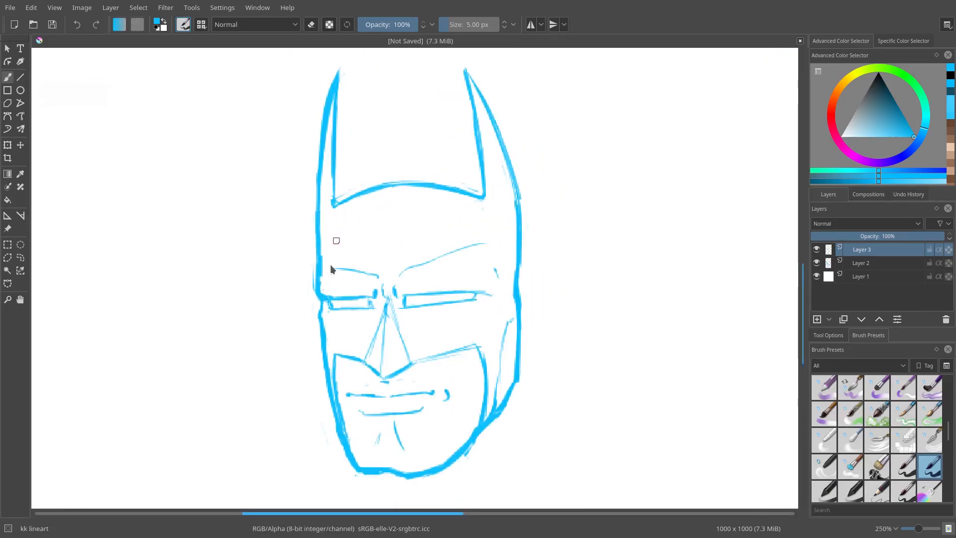
scroll(341, 254, up, 3)
key(ctrl+t)
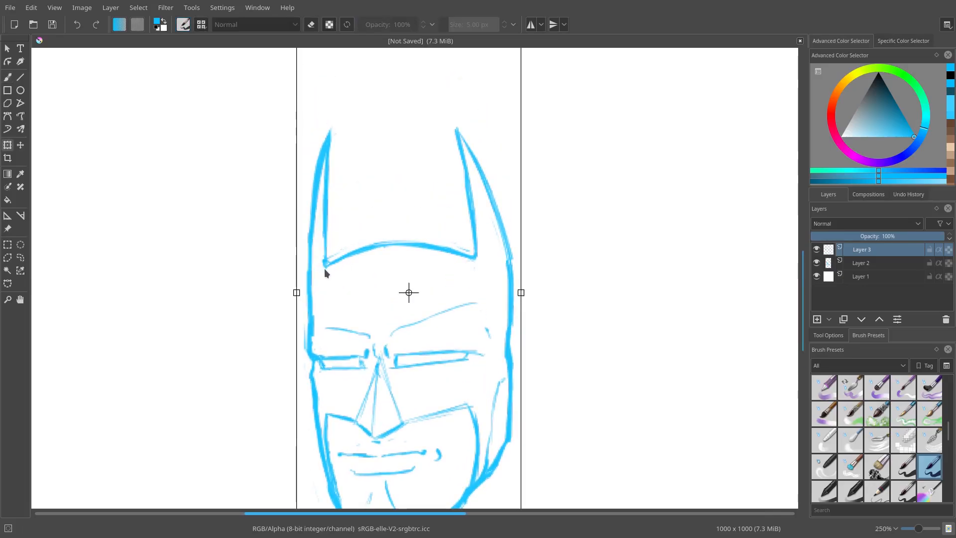
key(l)
drag(320, 277, 330, 242)
drag(476, 277, 320, 276)
click(8, 145)
drag(376, 238, 371, 217)
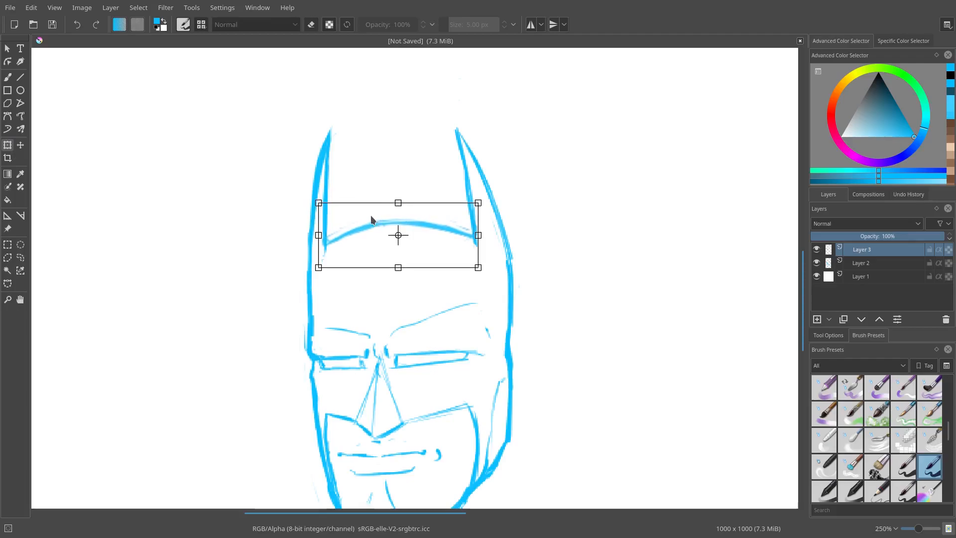
click(10, 77)
click(139, 9)
click(146, 34)
Erase the leftover inner ear lines below the raised forehead edge and touch up the cowl outline.
drag(424, 187, 418, 241)
scroll(458, 218, up, 3)
key(e)
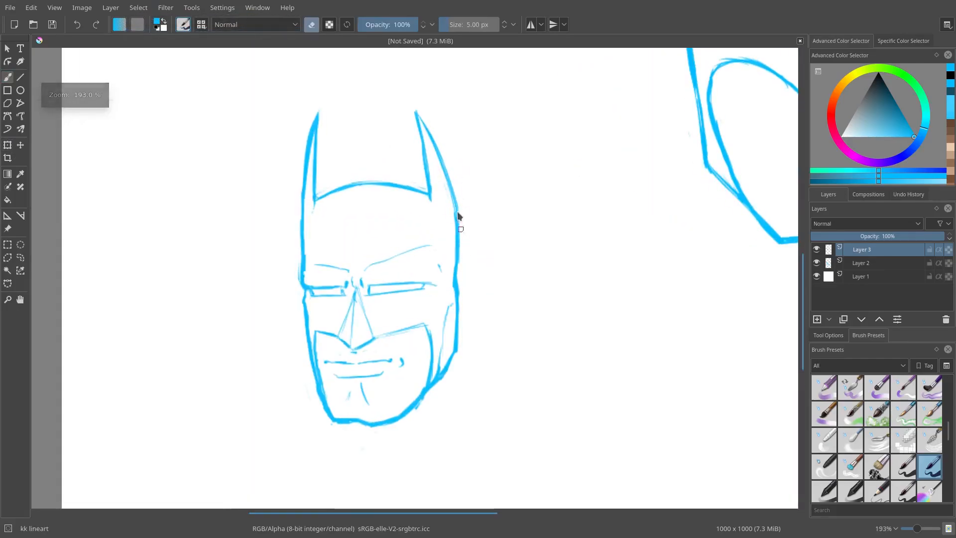
key(e)
scroll(455, 224, down, 3)
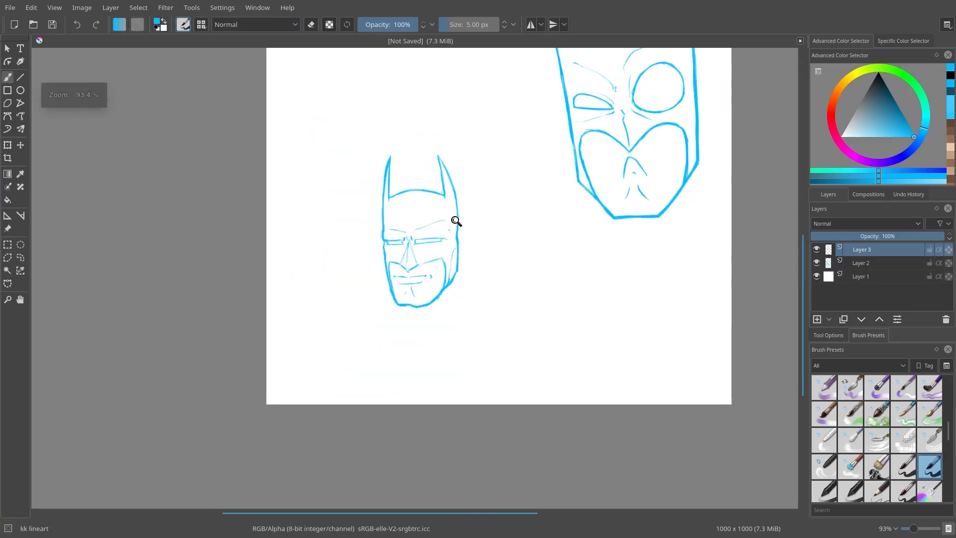
scroll(332, 147, up, 2)
key(e)
mouse_move(332, 148)
mouse_down()
mouse_move(320, 207)
mouse_move(337, 146)
mouse_move(359, 165)
mouse_move(358, 211)
mouse_move(365, 118)
mouse_up()
key(e)
Sketch the neck's two side lines under the smaller head, flaring the right one outward toward the shoulder.
drag(387, 272, 379, 149)
drag(387, 227, 385, 215)
drag(287, 192, 280, 211)
mouse_move(440, 306)
mouse_down()
mouse_move(438, 223)
mouse_move(452, 343)
mouse_up()
drag(438, 227, 462, 357)
drag(440, 251, 452, 315)
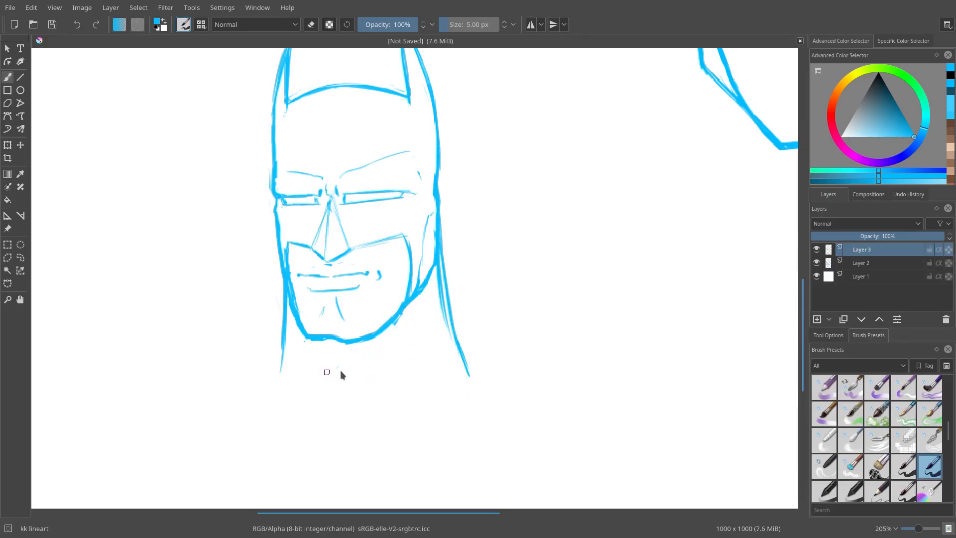
Sketch the collarbones, the sloping lines from neck to shoulders and the converging muscle lines at the throat.
drag(374, 373, 535, 380)
mouse_move(445, 382)
mouse_down()
mouse_move(536, 380)
mouse_move(516, 369)
mouse_move(573, 362)
mouse_up()
drag(574, 362, 505, 384)
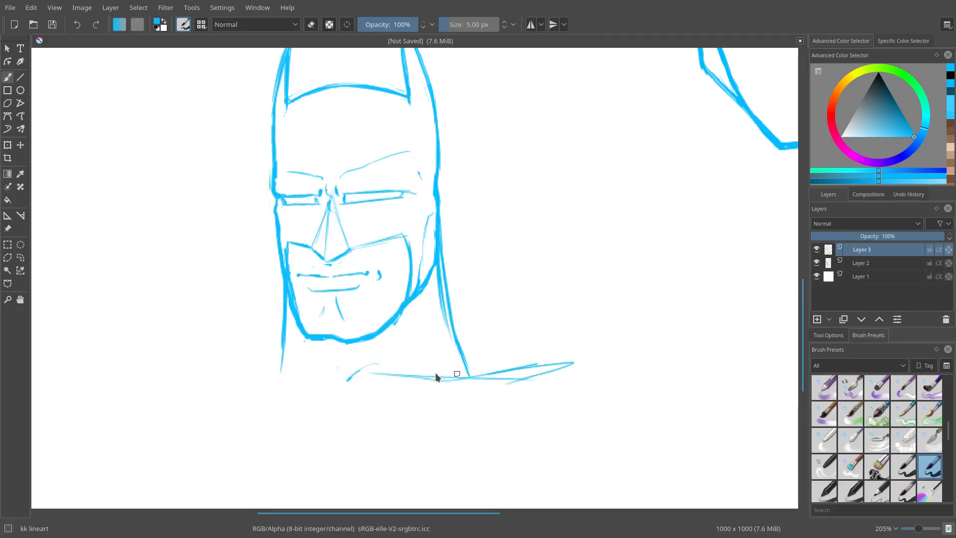
mouse_move(339, 383)
mouse_down()
mouse_move(291, 375)
mouse_move(206, 389)
mouse_up()
drag(289, 307, 232, 380)
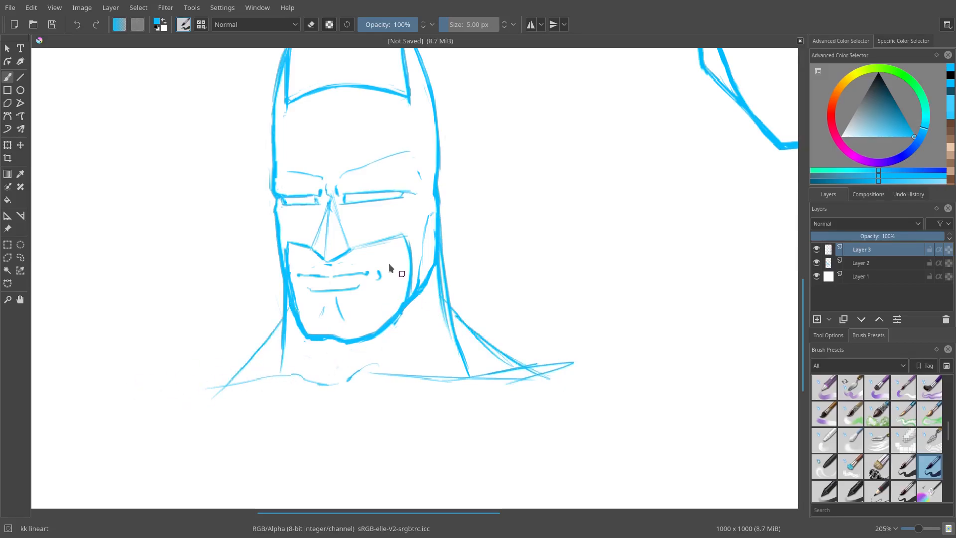
scroll(405, 279, down, 5)
scroll(405, 279, up, 4)
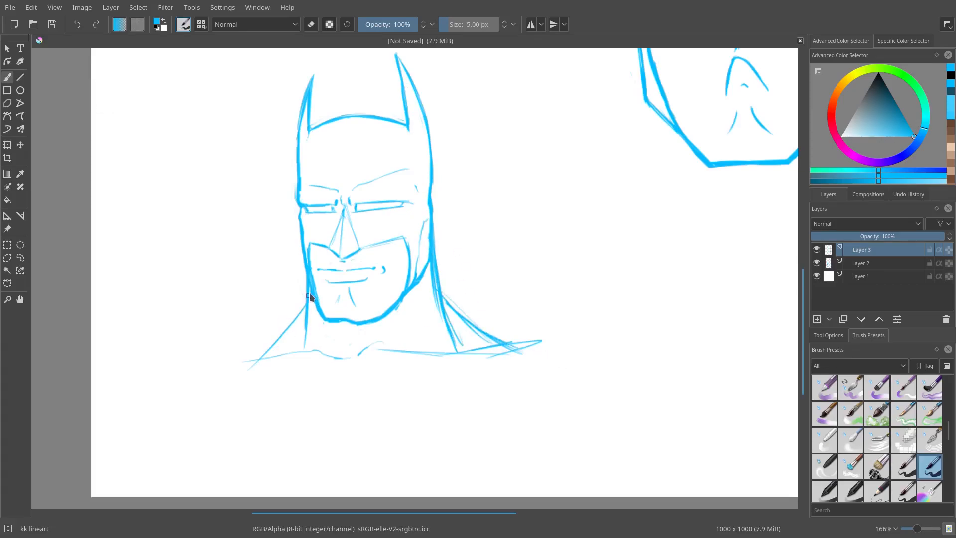
drag(231, 362, 312, 348)
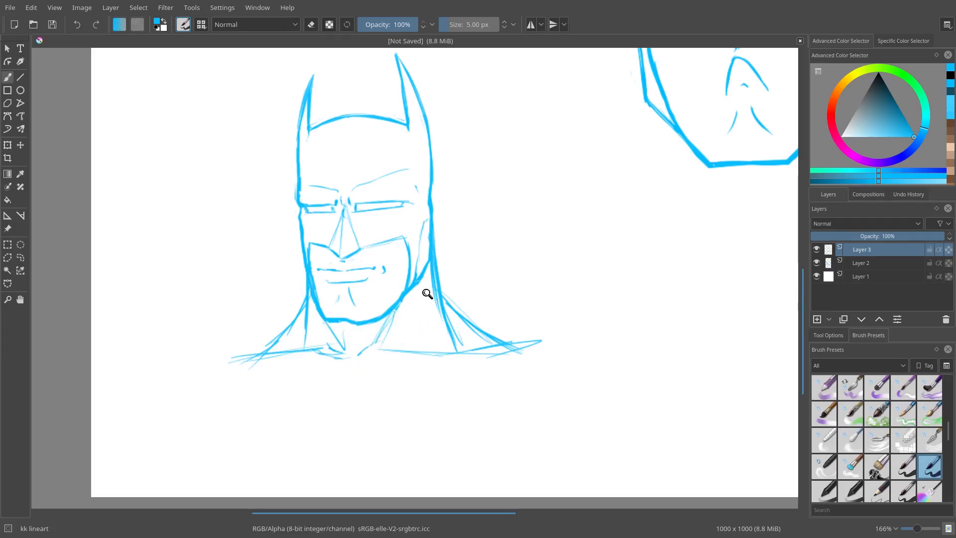
Select the smaller Batman bust, enlarge it to match the other head and move it to the canvas's upper left.
scroll(433, 286, down, 5)
scroll(384, 337, up, 2)
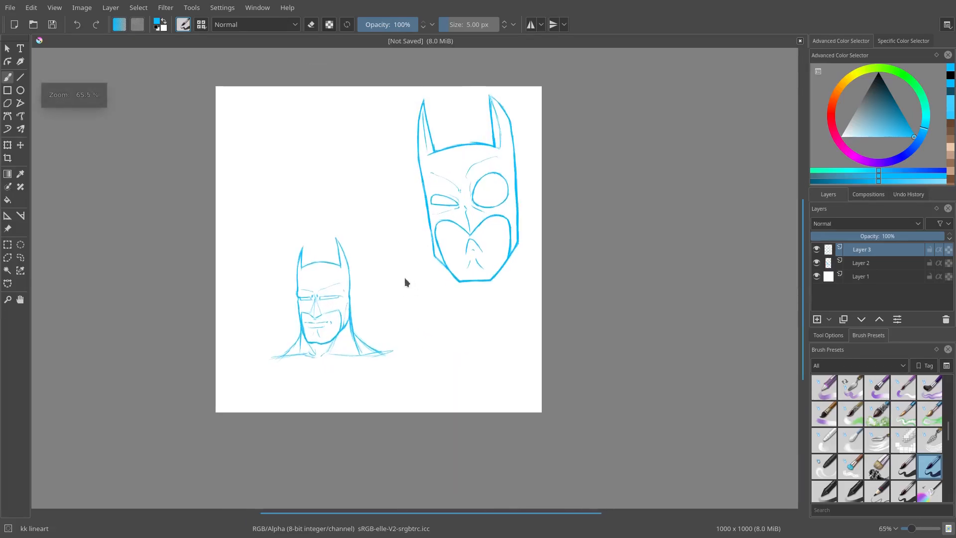
key(l)
mouse_move(356, 210)
mouse_down()
mouse_move(324, 201)
mouse_move(257, 231)
mouse_move(313, 213)
mouse_up()
key(ctrl+t)
drag(400, 200, 350, 187)
drag(432, 60, 452, 31)
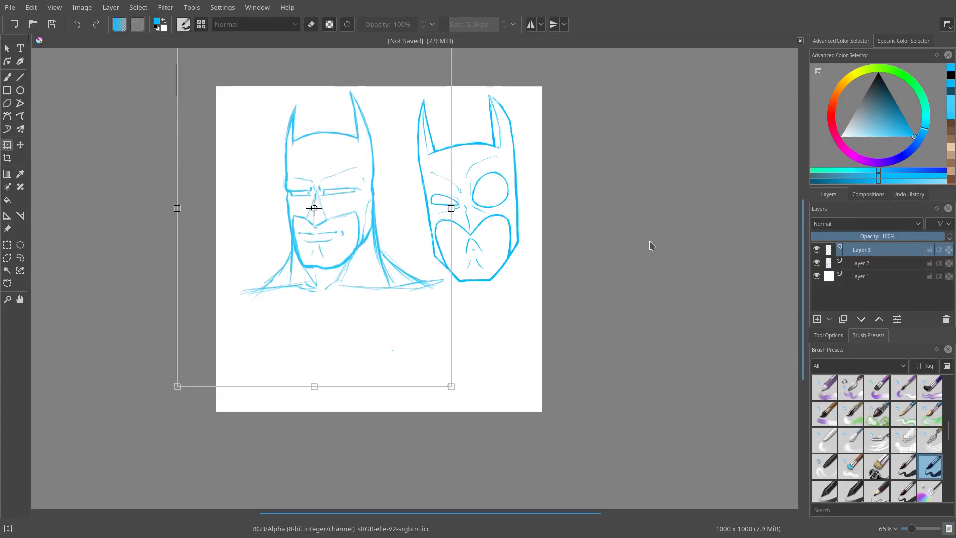
Select the enlarged bust on Layer 3, move it farther left away from the other head and clear the selection.
click(846, 263)
click(21, 257)
mouse_move(295, 60)
mouse_down()
mouse_move(284, 68)
mouse_move(366, 341)
mouse_move(454, 284)
mouse_move(405, 234)
mouse_move(349, 59)
mouse_up()
key(ctrl+t)
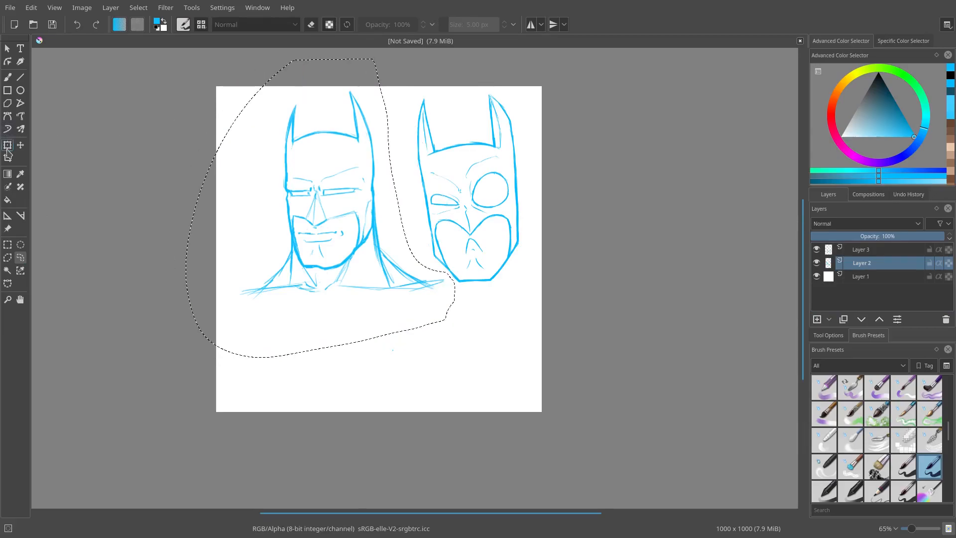
mouse_move(311, 174)
mouse_down()
mouse_move(293, 175)
mouse_move(304, 171)
mouse_up()
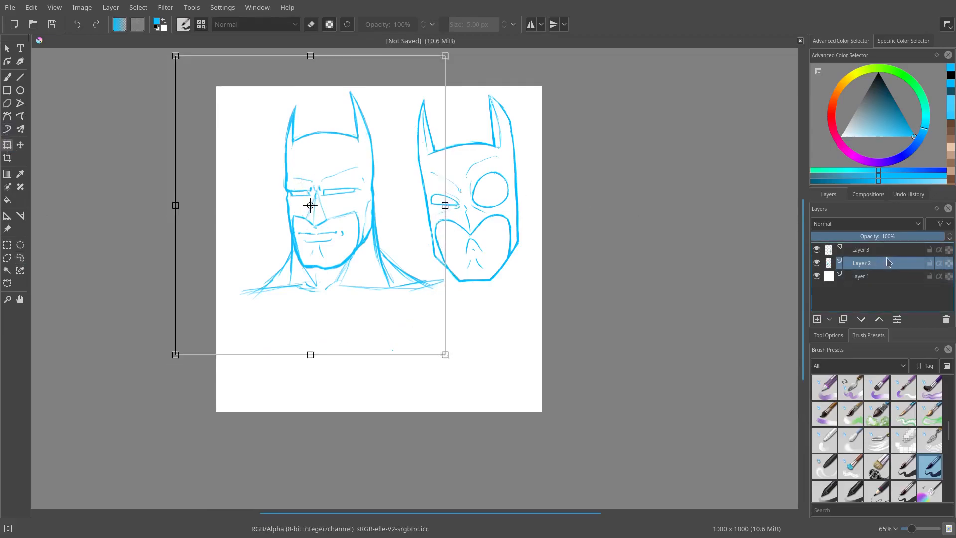
click(861, 249)
click(336, 234)
drag(347, 235, 327, 238)
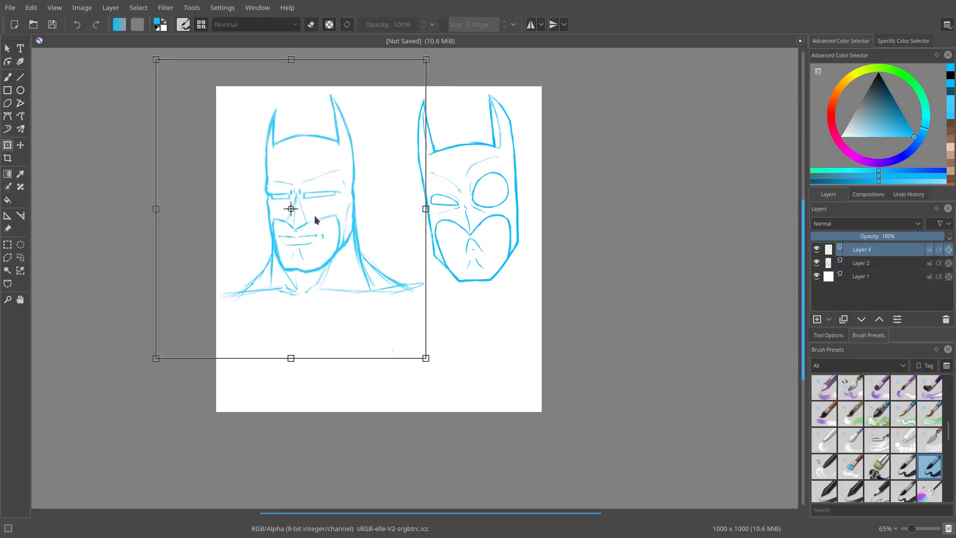
click(8, 76)
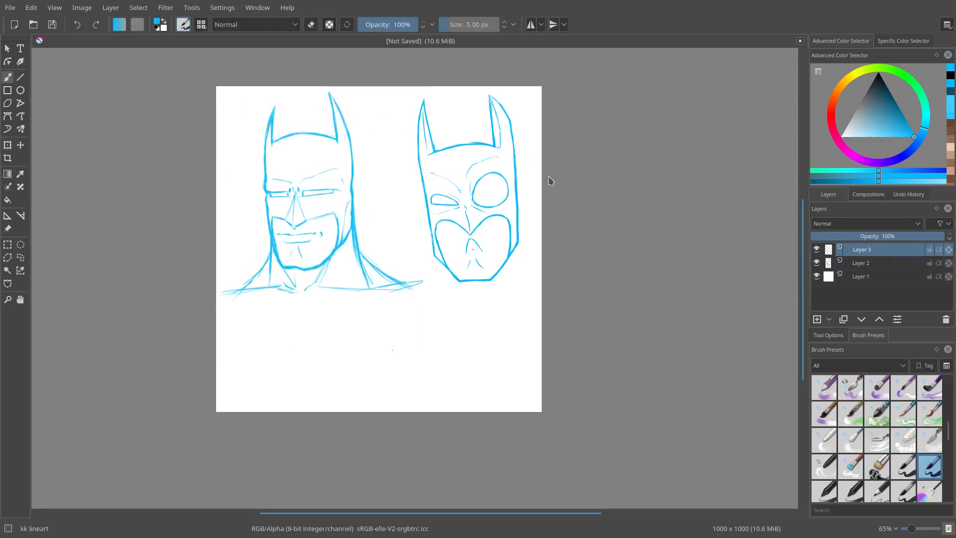
click(139, 8)
click(164, 35)
Sketch a slanted cheek-hollow line beside the mouth and short crease lines under the bust's eyes.
mouse_move(319, 200)
mouse_down()
mouse_move(283, 178)
mouse_move(310, 164)
mouse_move(470, 174)
mouse_move(472, 164)
mouse_up()
drag(494, 319, 514, 305)
drag(485, 349, 496, 326)
drag(468, 381, 479, 358)
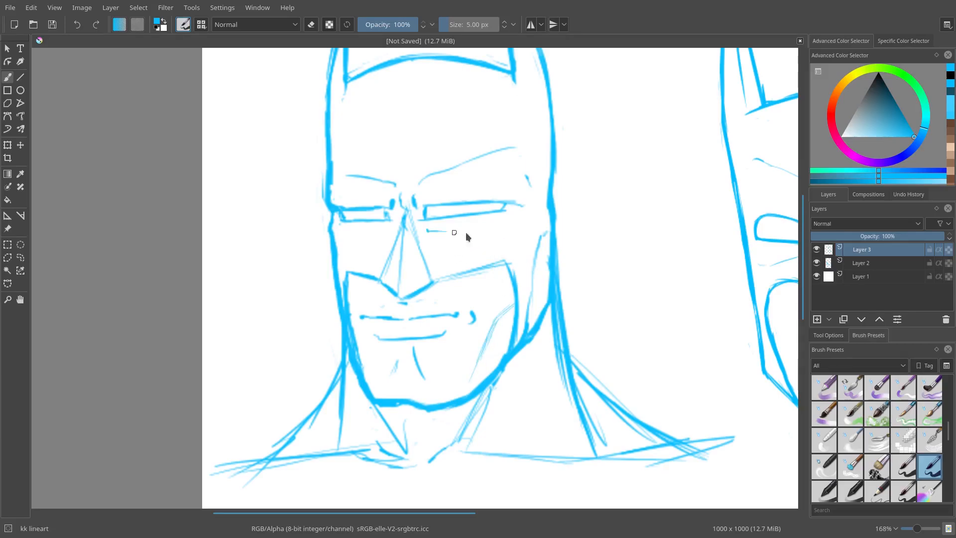
drag(388, 229, 339, 247)
Sketch the shoulder muscles, upper-arm lines and diagonal chest lines below the Batman bust's neck.
drag(538, 260, 53, 250)
drag(605, 241, 608, 278)
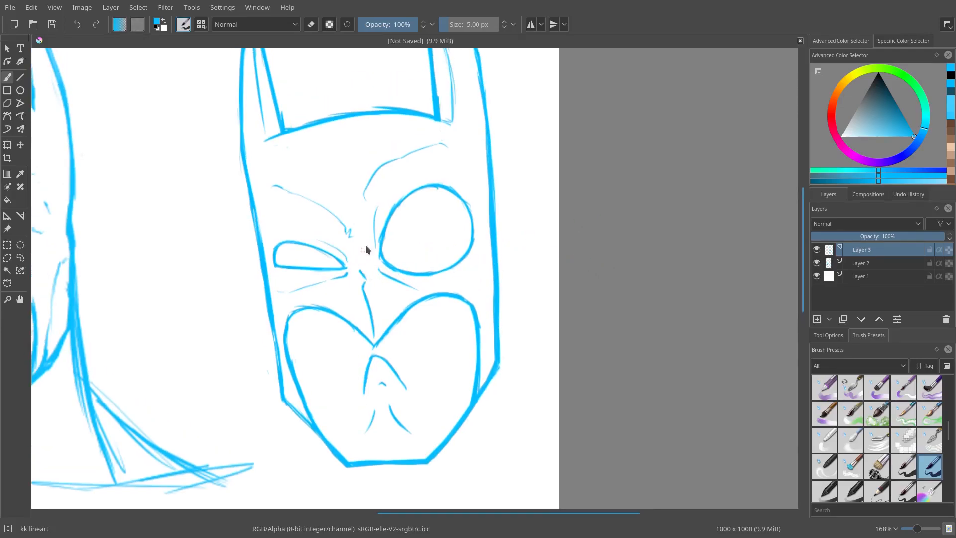
scroll(383, 227, down, 5)
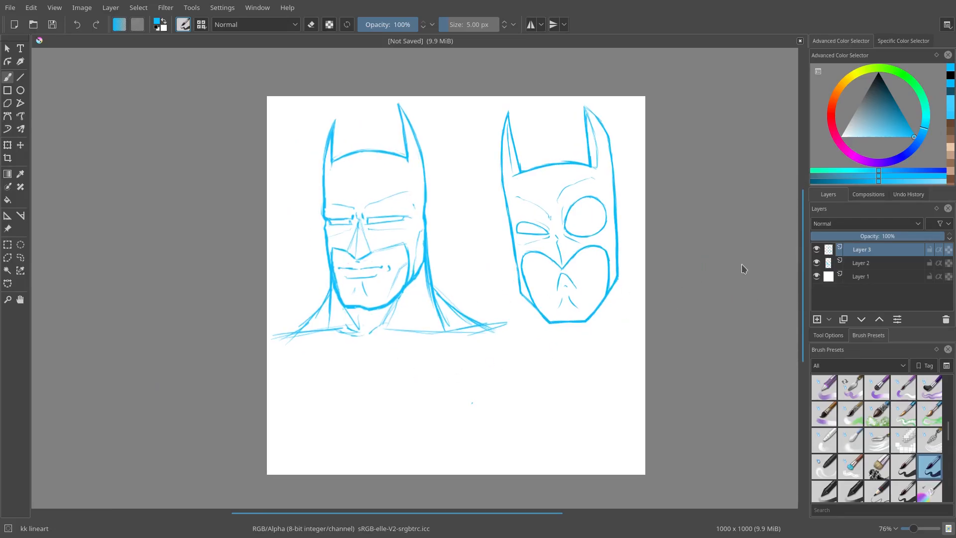
drag(673, 261, 673, 267)
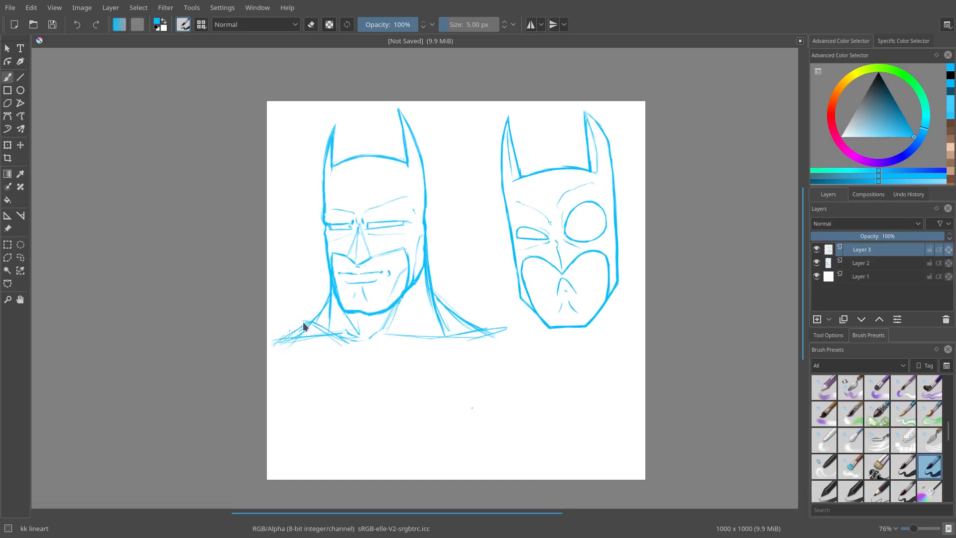
drag(455, 305, 464, 319)
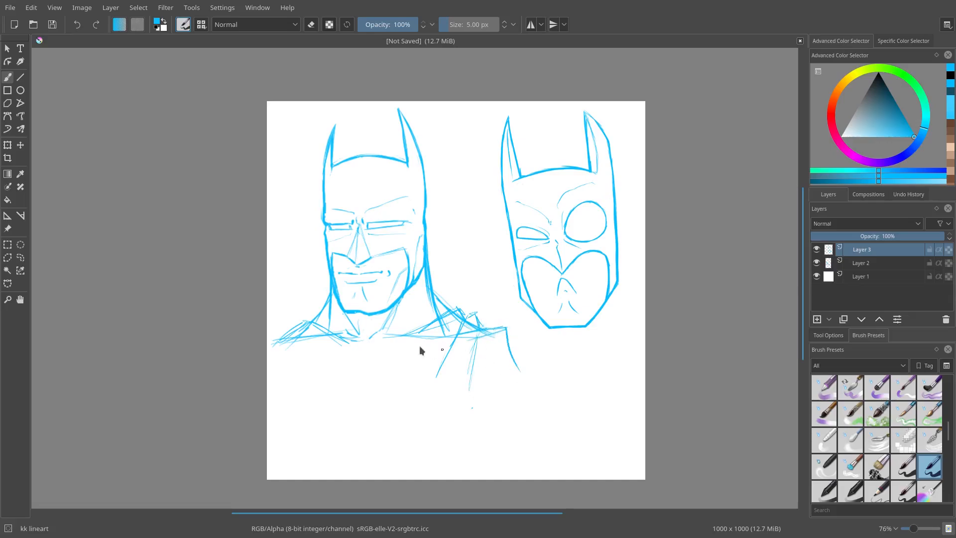
drag(312, 332, 375, 389)
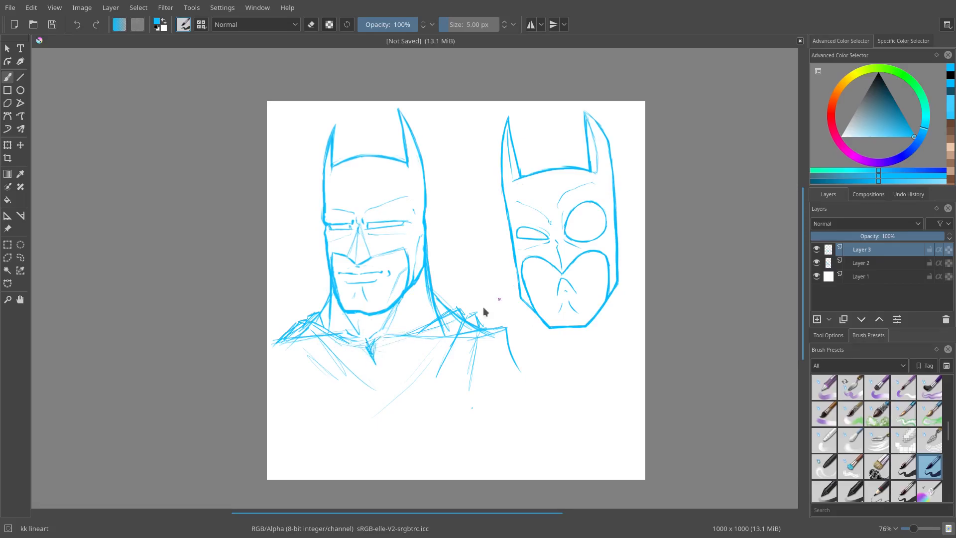
drag(656, 264, 638, 269)
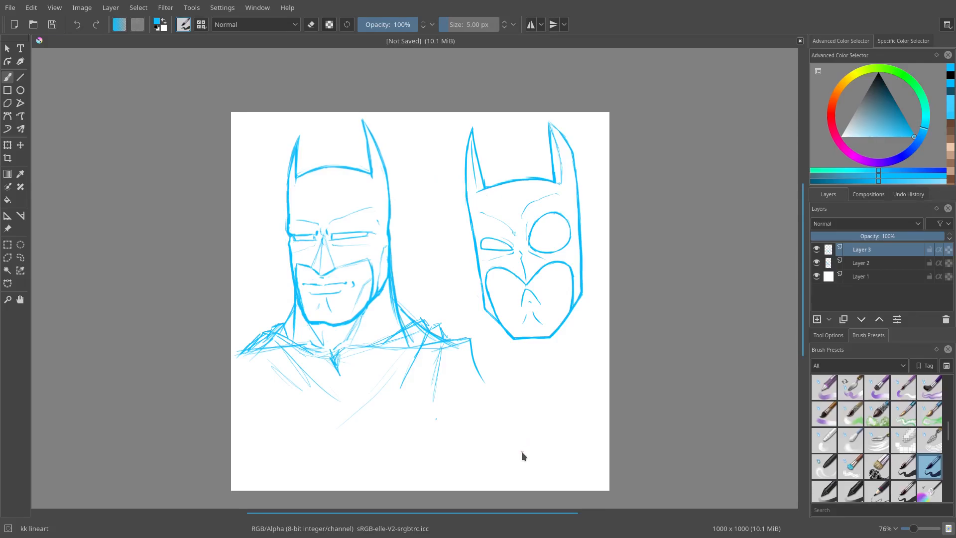
Hide Layer 3, fade Layer 2, and add a layer above it with red as the brush color.
drag(555, 280, 573, 228)
drag(551, 296, 481, 351)
scroll(460, 229, up, 1)
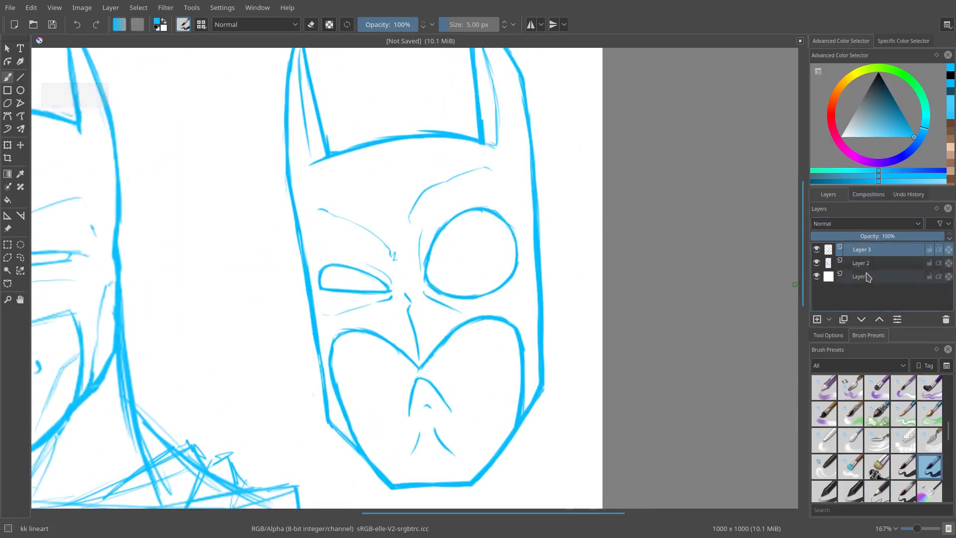
click(816, 249)
click(861, 263)
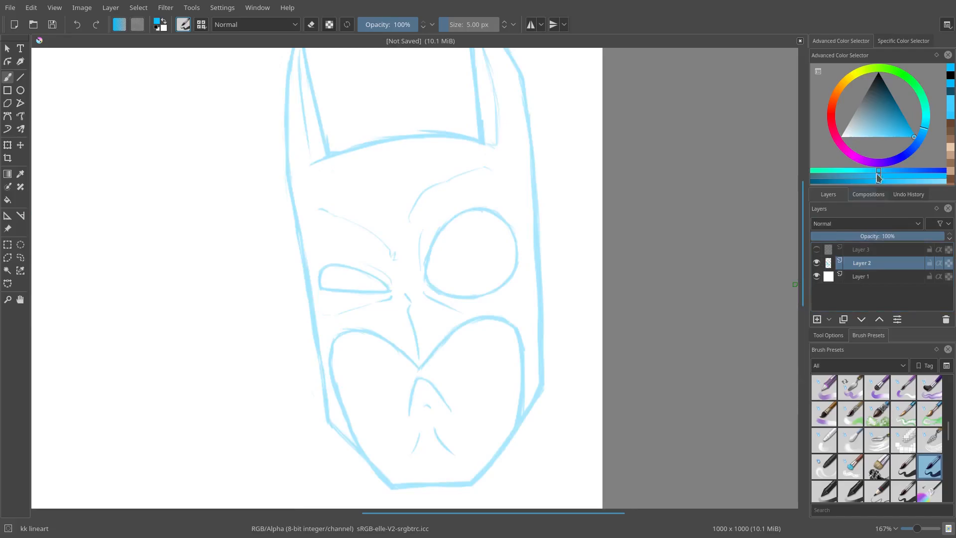
click(831, 110)
click(816, 319)
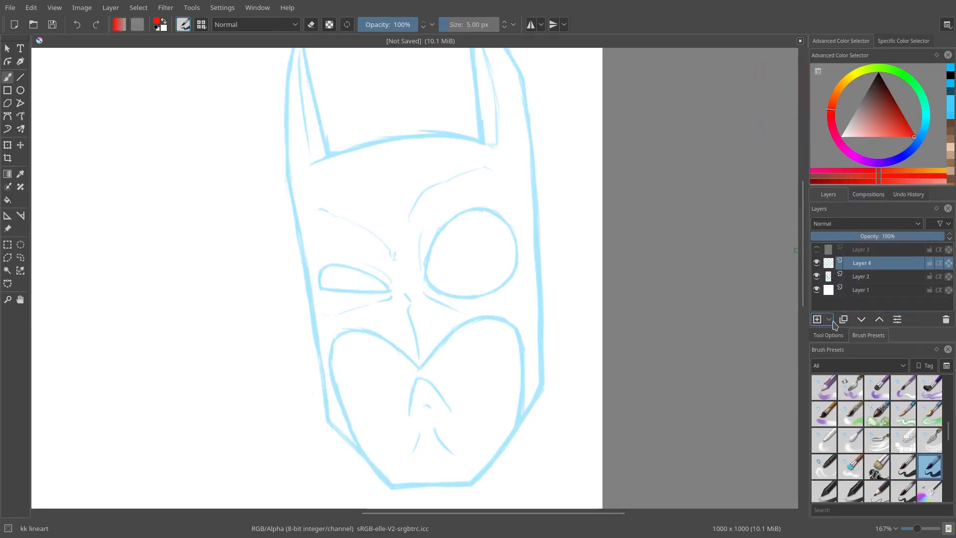
Trace the faded head's main block in red with a curved top edge, slanted sides and a line joining the jaw corners.
drag(410, 287, 406, 256)
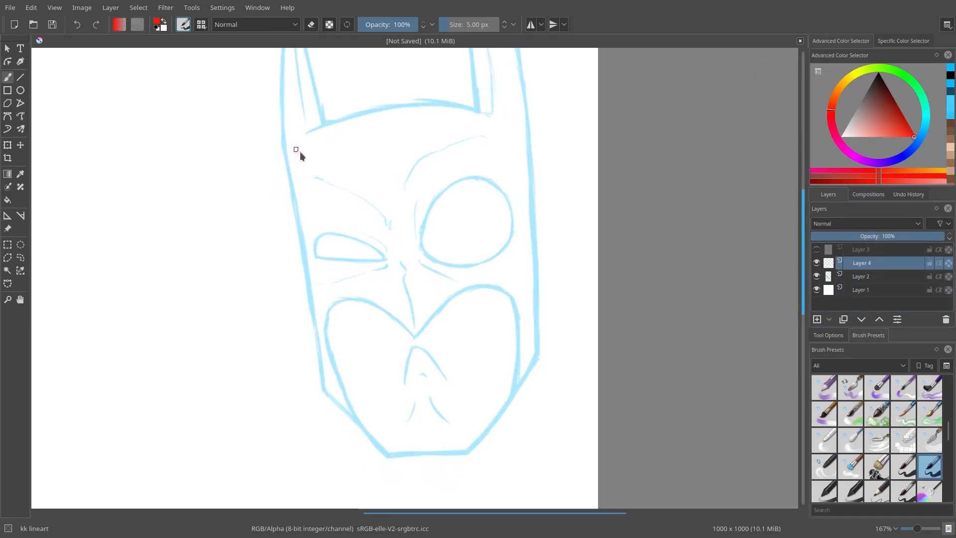
drag(272, 146, 536, 112)
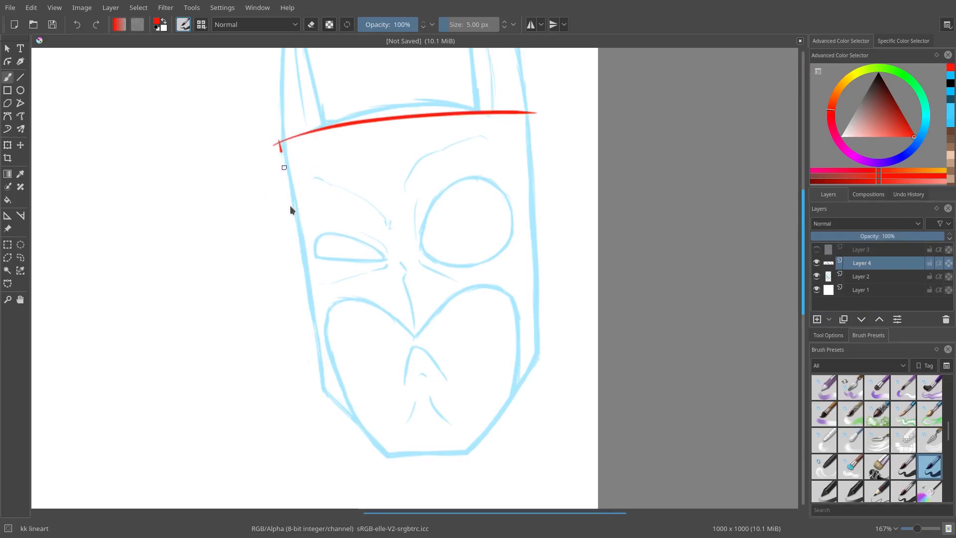
drag(279, 143, 332, 423)
drag(319, 385, 544, 344)
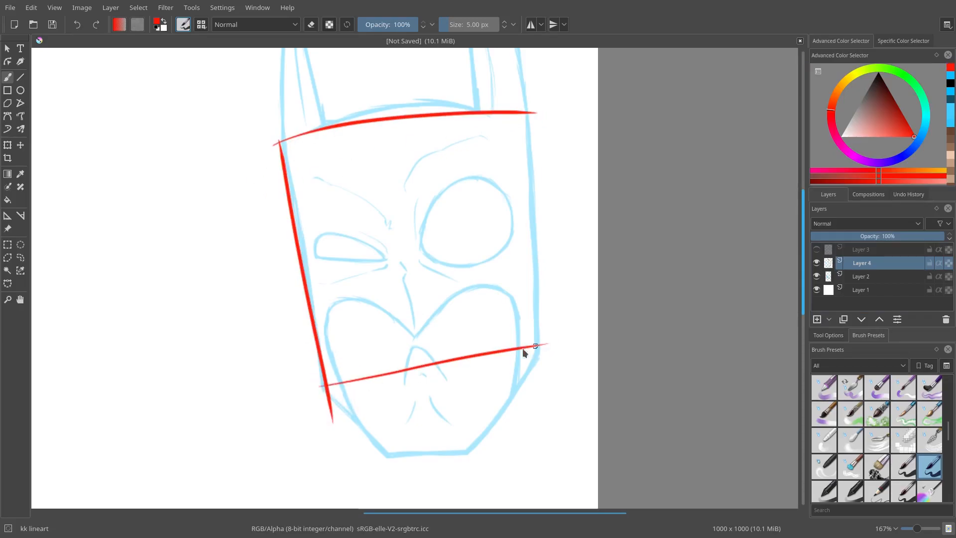
drag(519, 130, 544, 344)
Trace the tapered jaw and flat chin in red, undoing the pointed extension below the chin.
scroll(416, 270, down, 2)
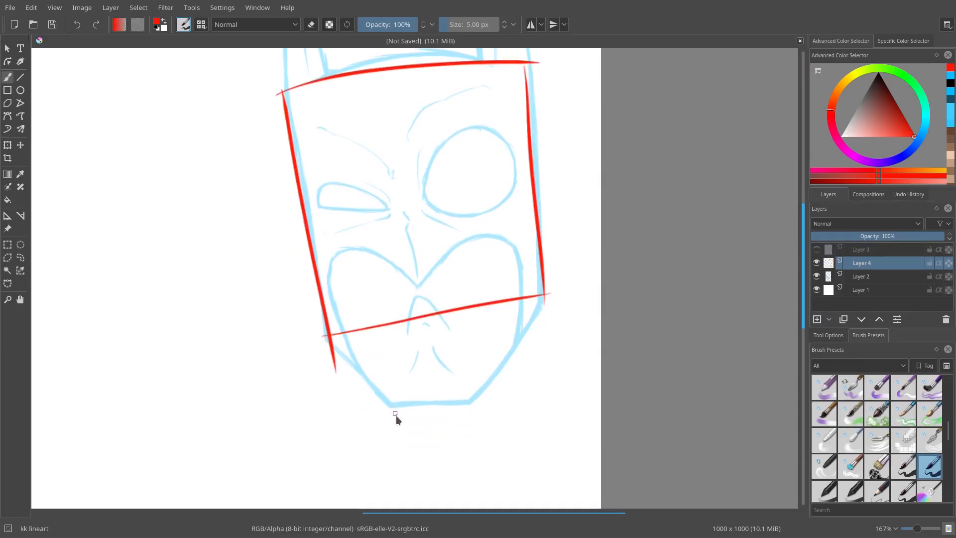
drag(326, 336, 366, 372)
mouse_move(549, 293)
mouse_down()
mouse_move(481, 388)
mouse_move(392, 395)
mouse_move(481, 387)
mouse_up()
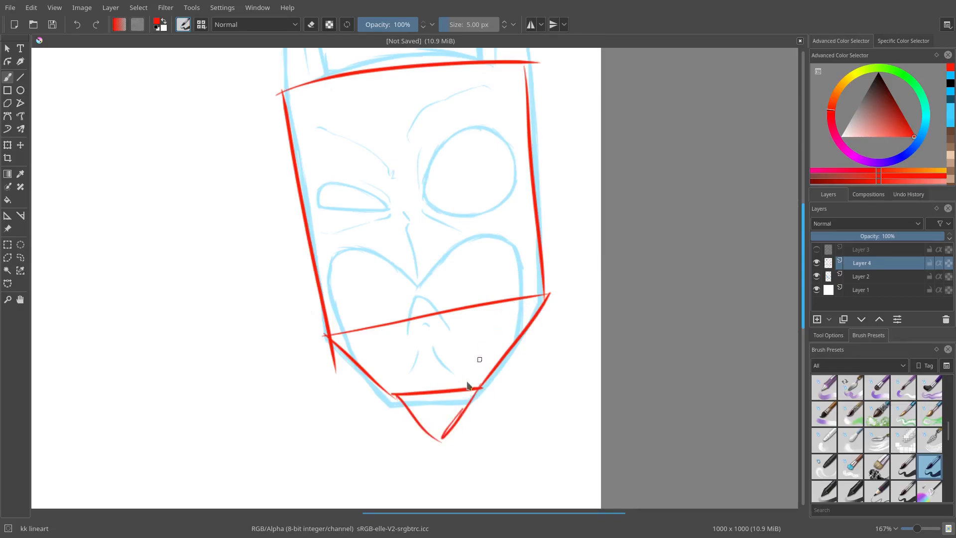
key(ctrl+z)
key(ctrl+z)
Trace the large round eye and the narrow half-closed eye in red.
drag(475, 269, 482, 306)
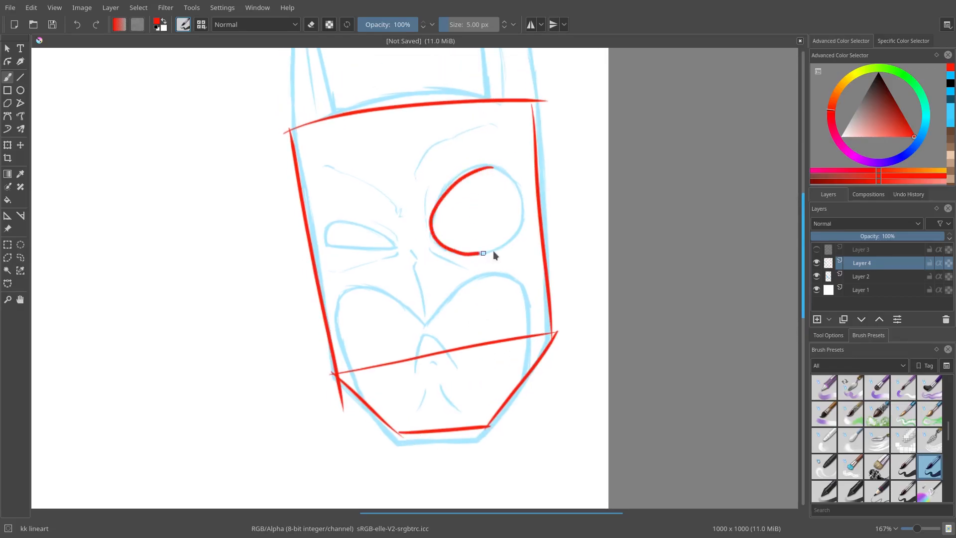
drag(477, 254, 494, 168)
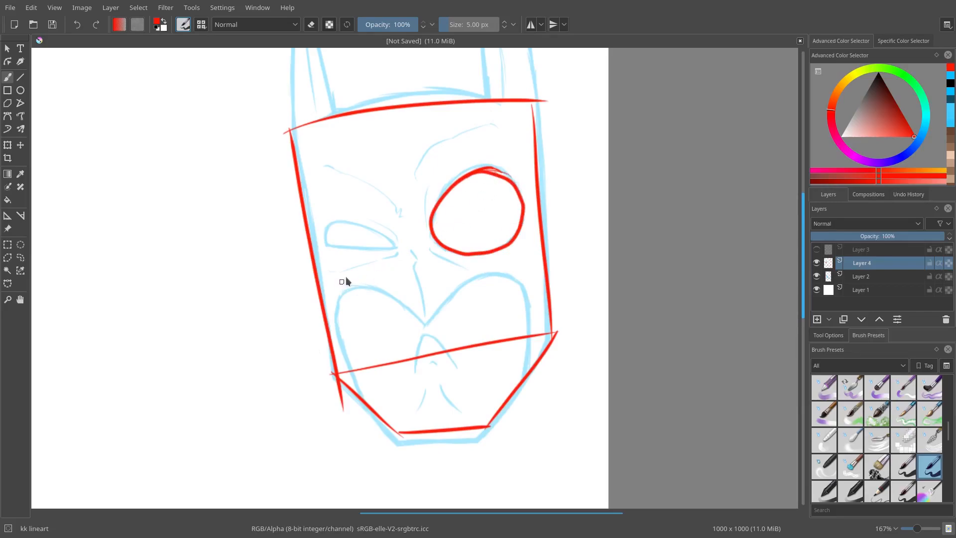
mouse_move(333, 226)
mouse_down()
mouse_move(327, 248)
mouse_move(394, 247)
mouse_up()
key(ctrl+z)
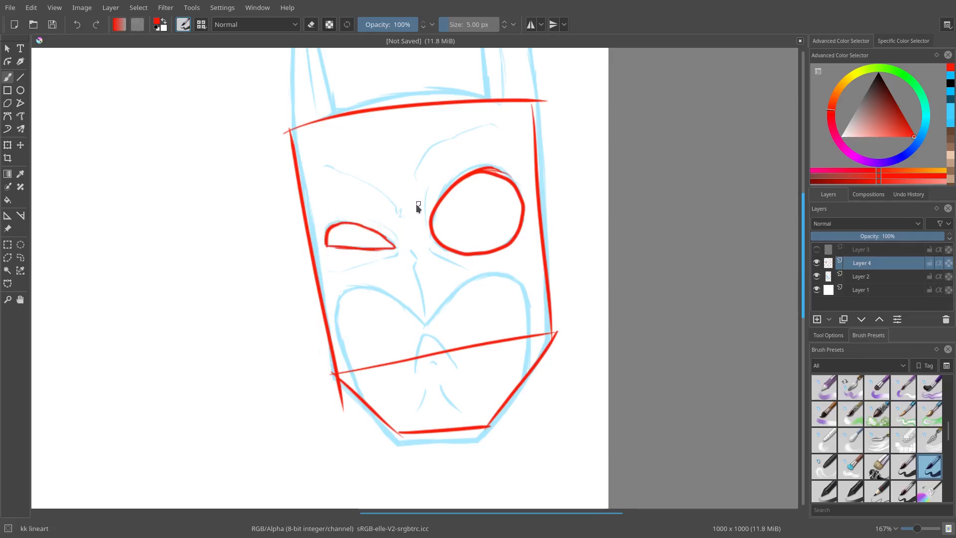
Trace the heart-shaped mask opening in red and erase the side line overshooting the jaw corner.
drag(412, 306, 386, 271)
mouse_move(339, 367)
mouse_down()
mouse_move(314, 294)
mouse_move(350, 253)
mouse_move(400, 295)
mouse_up()
mouse_move(471, 236)
mouse_down()
mouse_move(495, 260)
mouse_move(490, 350)
mouse_up()
mouse_move(402, 319)
mouse_down()
mouse_move(408, 289)
mouse_move(358, 386)
mouse_up()
key(e)
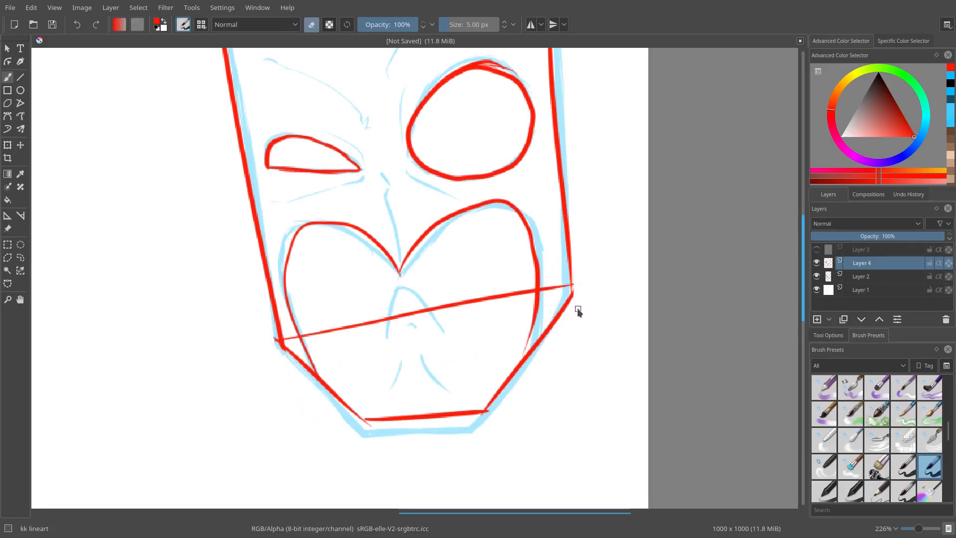
key(e)
key(e)
scroll(391, 321, down, 4)
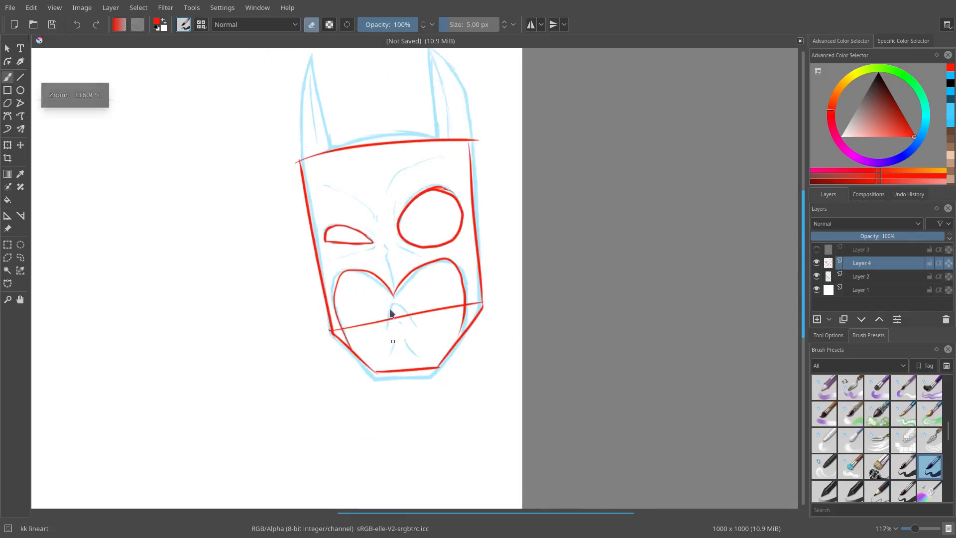
scroll(402, 324, up, 4)
key(e)
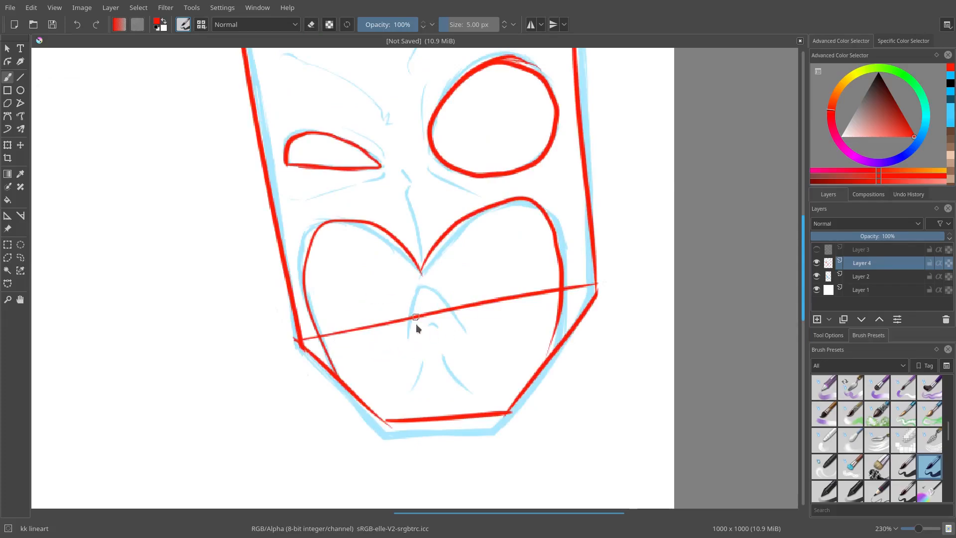
Trace the arched mouth, the small lip mark and the two curved chin creases in red.
drag(407, 337, 467, 333)
key(ctrl+z)
mouse_move(406, 337)
mouse_down()
mouse_move(466, 331)
mouse_move(439, 325)
mouse_up()
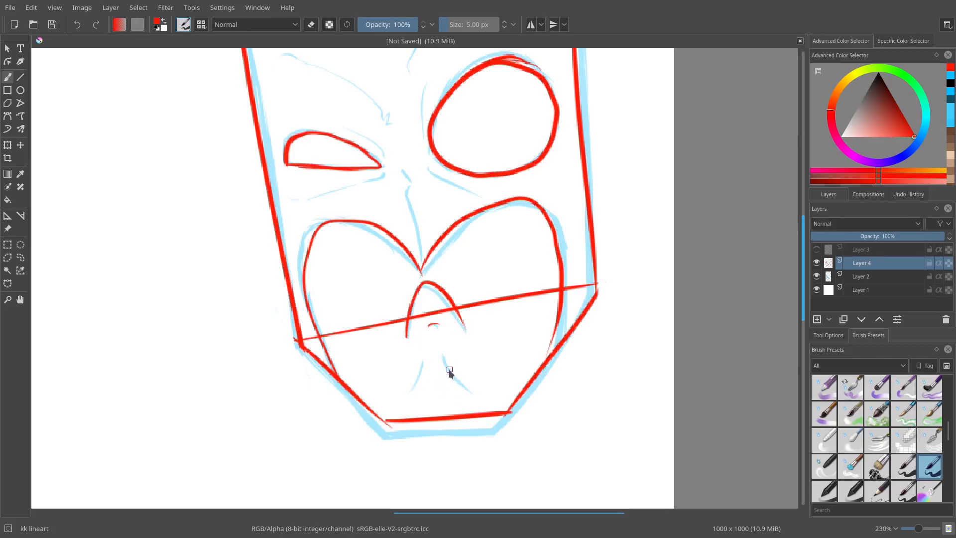
drag(423, 361, 412, 387)
mouse_move(491, 297)
mouse_down()
mouse_move(587, 263)
mouse_move(468, 263)
mouse_move(390, 304)
mouse_up()
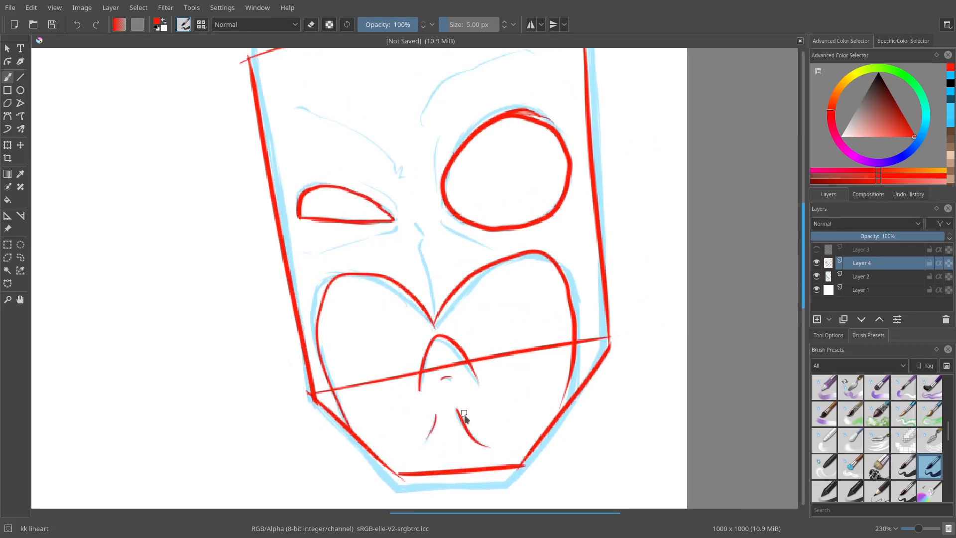
key(ctrl+z)
key(ctrl+z)
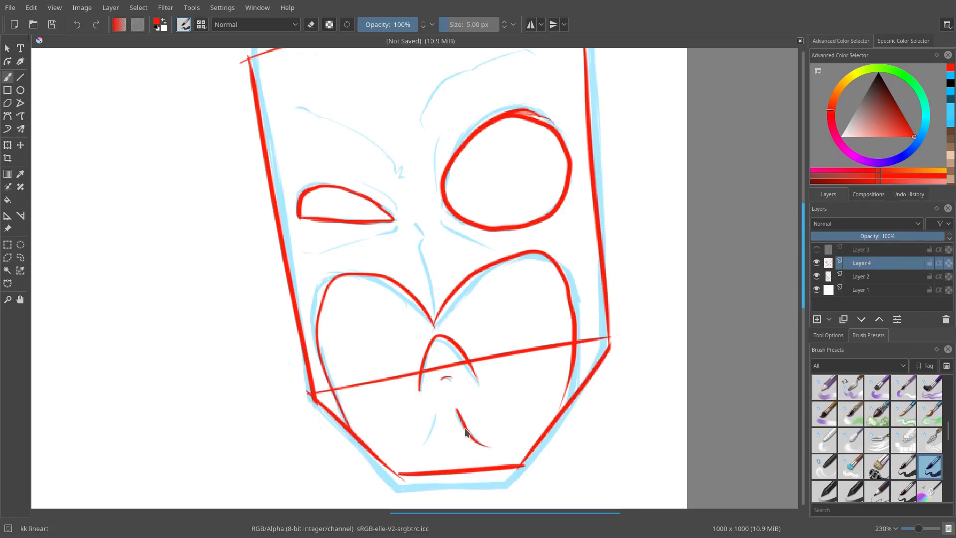
mouse_move(478, 379)
mouse_down()
mouse_move(488, 413)
mouse_move(478, 377)
mouse_up()
drag(454, 412, 490, 450)
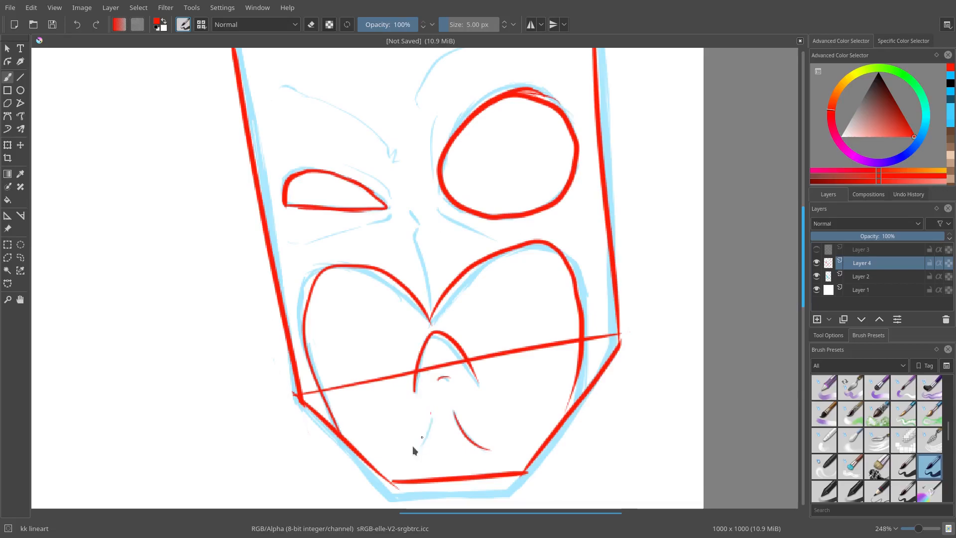
drag(429, 413, 416, 447)
Trace the nose line, the short bridge mark and the crease under each eye in red.
drag(422, 260, 428, 308)
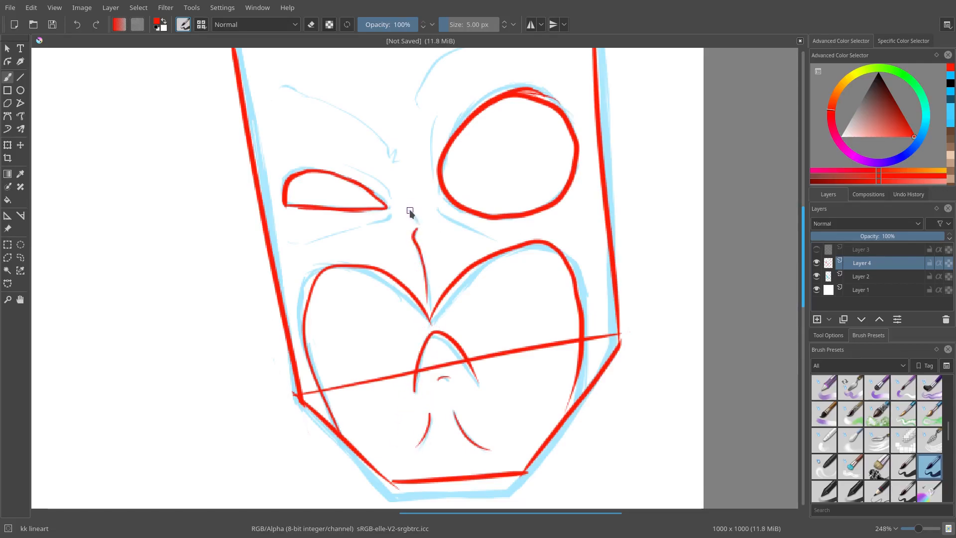
scroll(420, 224, up, 3)
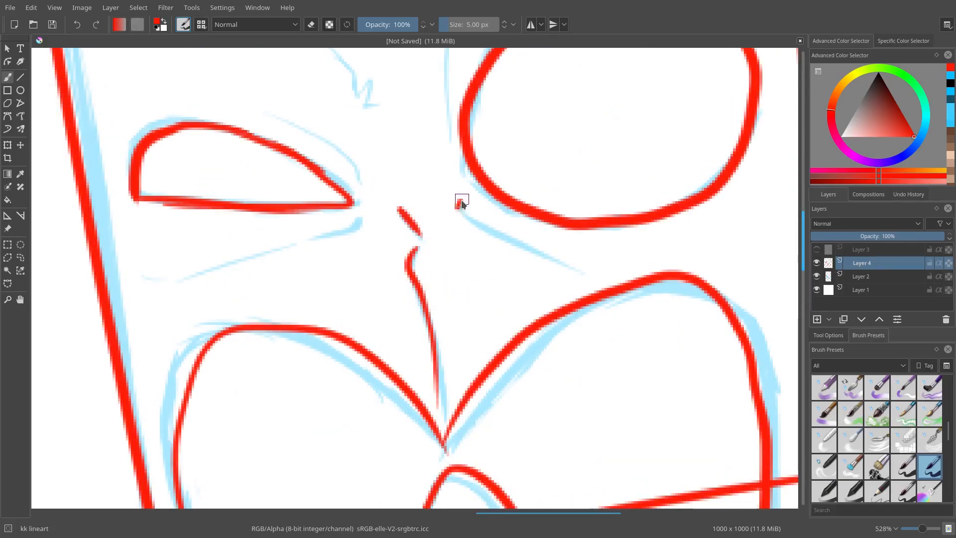
mouse_move(459, 200)
mouse_down()
mouse_move(523, 256)
mouse_move(592, 276)
mouse_up()
drag(330, 234, 362, 213)
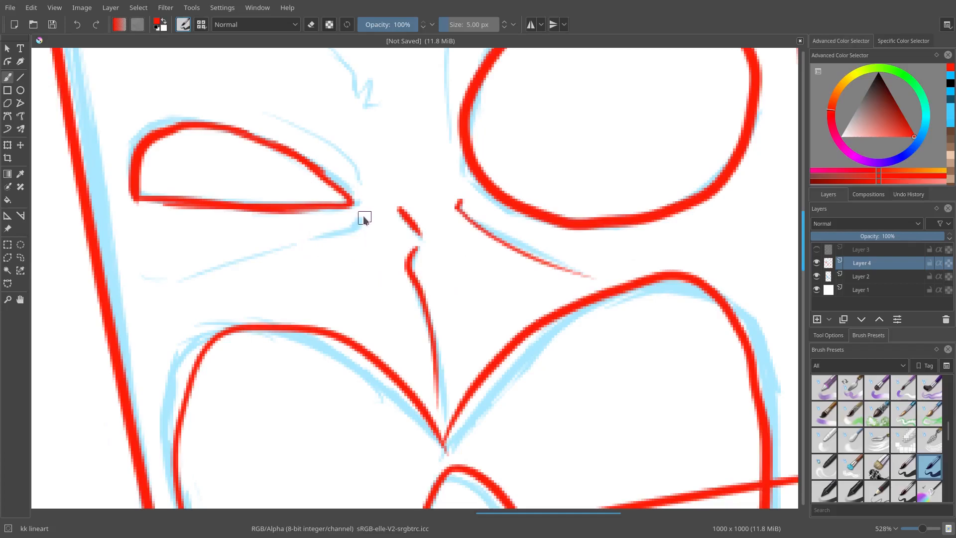
mouse_move(294, 243)
mouse_down()
mouse_move(174, 286)
mouse_move(150, 275)
mouse_move(174, 276)
mouse_move(159, 280)
mouse_up()
Trace the curved brow lines and the pointed ears in red.
mouse_move(326, 149)
mouse_down()
mouse_move(366, 250)
mouse_move(301, 209)
mouse_up()
mouse_move(421, 205)
mouse_down()
mouse_move(393, 193)
mouse_move(387, 160)
mouse_move(520, 279)
mouse_move(424, 200)
mouse_move(317, 167)
mouse_up()
mouse_move(649, 180)
mouse_down()
mouse_move(374, 255)
mouse_move(348, 252)
mouse_move(427, 147)
mouse_move(541, 101)
mouse_move(610, 102)
mouse_up()
mouse_move(395, 283)
mouse_down()
mouse_move(387, 427)
mouse_move(423, 187)
mouse_move(401, 349)
mouse_up()
drag(325, 224, 321, 199)
mouse_move(288, 306)
mouse_down()
mouse_move(317, 101)
mouse_move(348, 283)
mouse_up()
drag(536, 86, 558, 265)
drag(536, 84, 569, 126)
drag(615, 219, 619, 266)
mouse_move(536, 86)
mouse_down()
mouse_move(581, 257)
mouse_move(580, 335)
mouse_move(525, 302)
mouse_move(528, 252)
mouse_up()
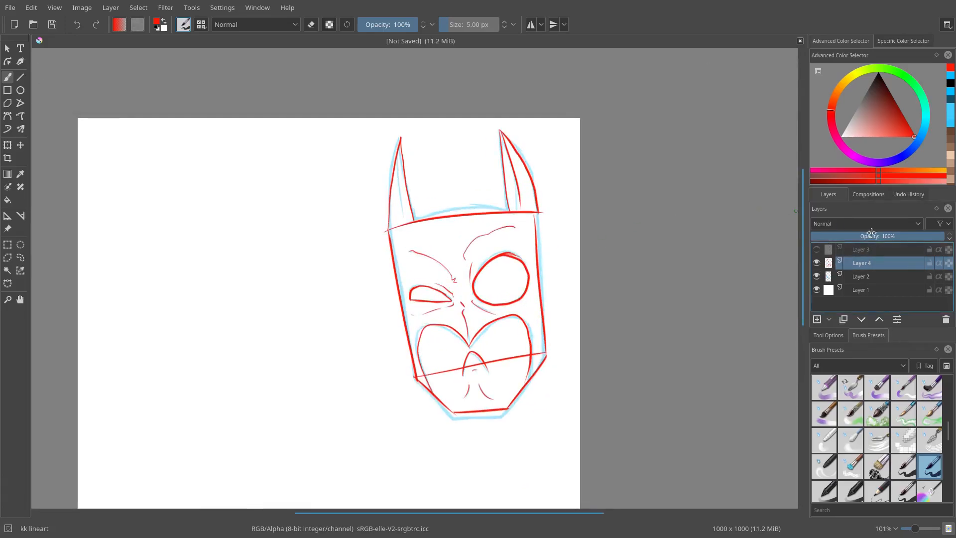
Hide Layer 2 and draw a tall red box on Layer 4 beside the traced head as a new head's base.
click(817, 276)
drag(460, 326, 641, 240)
mouse_move(375, 282)
mouse_down()
mouse_move(386, 222)
mouse_move(368, 209)
mouse_up()
drag(297, 136, 318, 413)
mouse_move(297, 136)
mouse_down()
mouse_move(565, 134)
mouse_move(556, 391)
mouse_up()
drag(344, 411, 551, 410)
drag(419, 414, 341, 309)
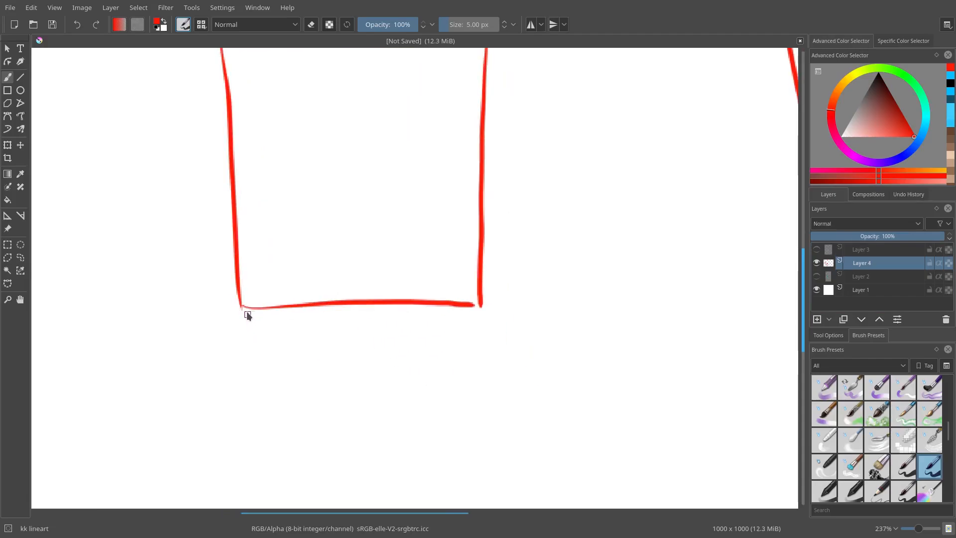
Draw two converging red lines below the box's lower corners to form a pointed chin.
drag(247, 313, 314, 382)
drag(240, 305, 372, 439)
drag(480, 307, 373, 437)
key(ctrl+z)
drag(480, 309, 369, 428)
key(ctrl+z)
drag(480, 305, 380, 420)
key(ctrl+z)
mouse_move(479, 309)
mouse_down()
mouse_move(374, 428)
mouse_move(426, 381)
mouse_up()
key(ctrl+z)
key(ctrl+z)
drag(477, 307, 369, 442)
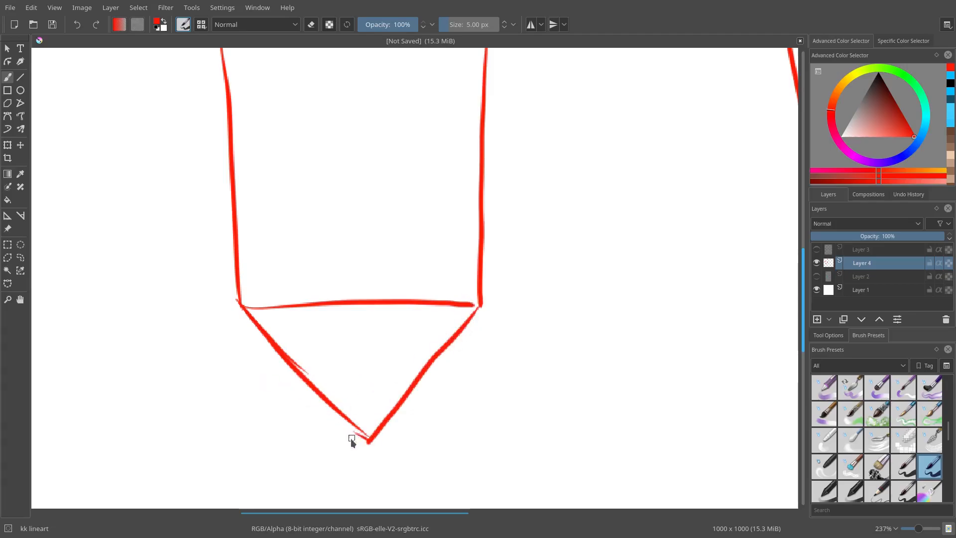
Cut the pointed chin flat with a short horizontal line and erase the tip below it.
drag(369, 441, 329, 401)
drag(319, 389, 412, 380)
key(e)
mouse_move(291, 402)
mouse_down()
mouse_move(447, 386)
mouse_move(385, 402)
mouse_move(414, 403)
mouse_move(356, 442)
mouse_move(373, 437)
mouse_up()
key(e)
drag(318, 393, 418, 380)
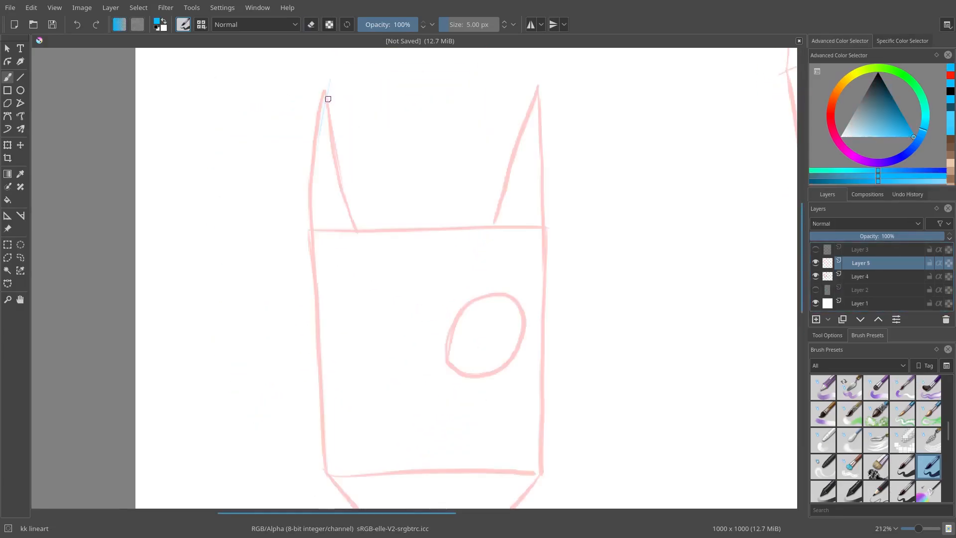
Sketch the outer ear edge and the adjoining side of the head in blue on Layer 5 over the faded red construction.
drag(328, 79, 313, 189)
drag(323, 128, 314, 262)
drag(319, 167, 315, 312)
drag(310, 217, 313, 356)
drag(311, 262, 313, 346)
drag(313, 294, 318, 358)
drag(318, 312, 324, 403)
drag(311, 372, 307, 336)
drag(308, 262, 324, 407)
drag(310, 300, 325, 444)
drag(316, 344, 325, 444)
Sketch the angled jaw lines and flat chin of the new head in blue.
mouse_move(281, 252)
mouse_down()
mouse_move(266, 124)
mouse_move(333, 345)
mouse_move(363, 375)
mouse_up()
drag(319, 317, 392, 394)
drag(331, 327, 405, 403)
mouse_move(343, 344)
mouse_down()
mouse_move(417, 414)
mouse_move(486, 387)
mouse_up()
mouse_move(397, 392)
mouse_down()
mouse_move(488, 386)
mouse_move(508, 321)
mouse_up()
drag(478, 382, 520, 310)
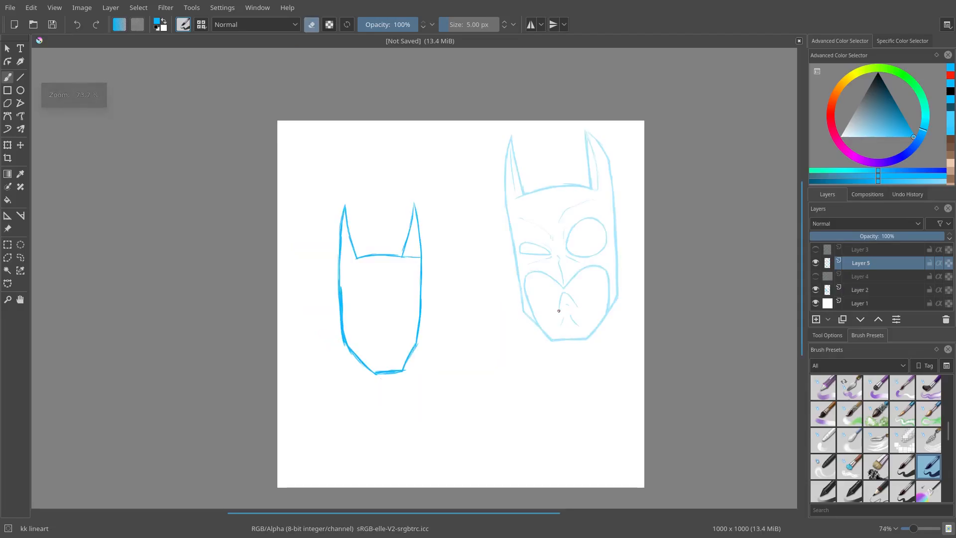
Erase the stray horizontal line between the new head's ear base and its outer edge.
scroll(431, 224, up, 4)
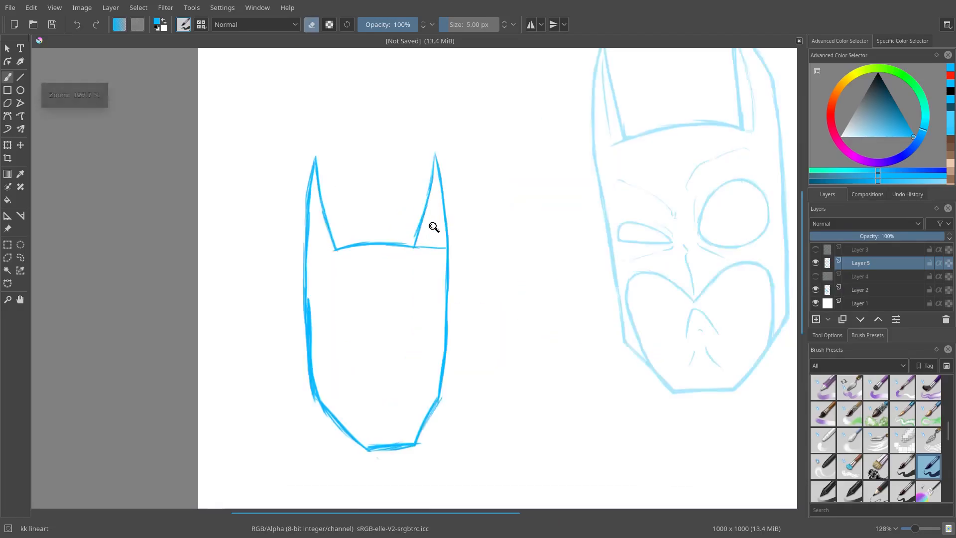
key(e)
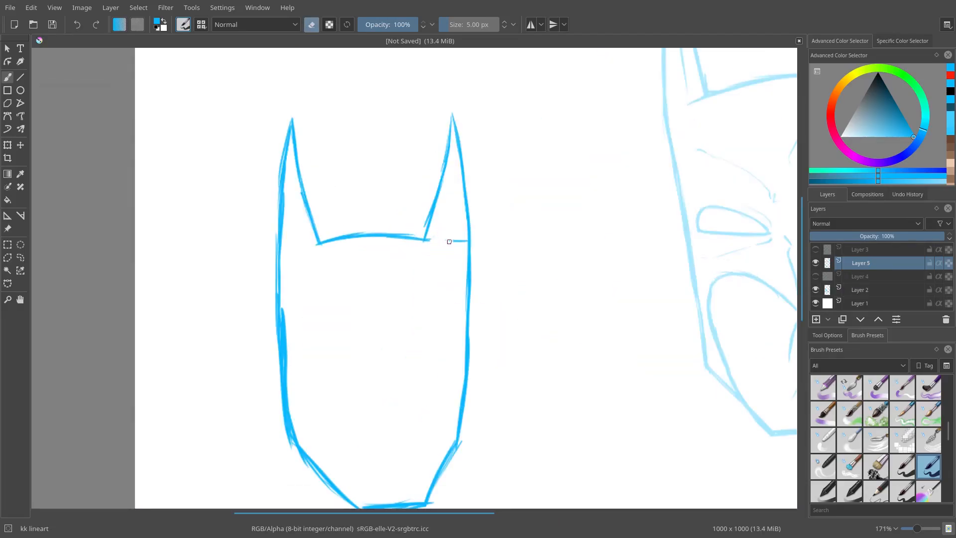
key(e)
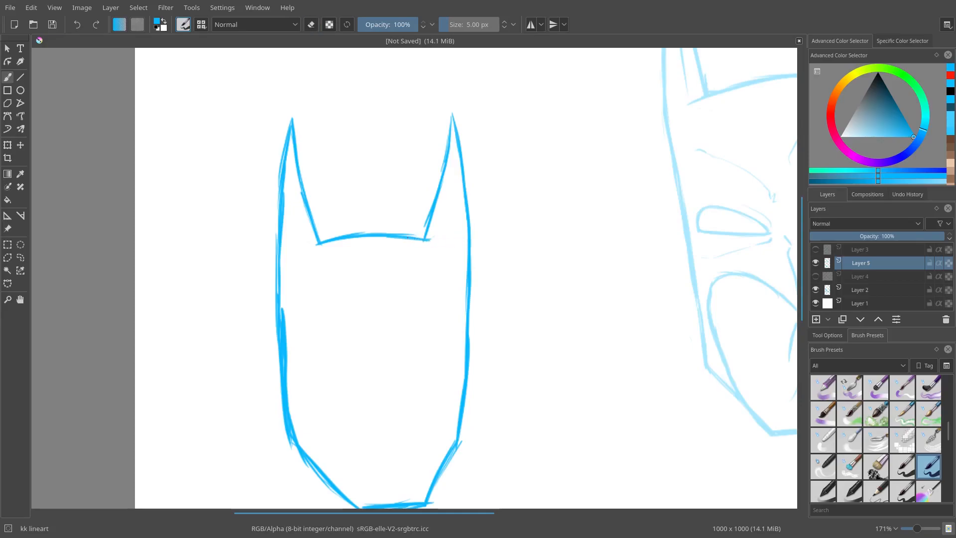
scroll(419, 311, down, 5)
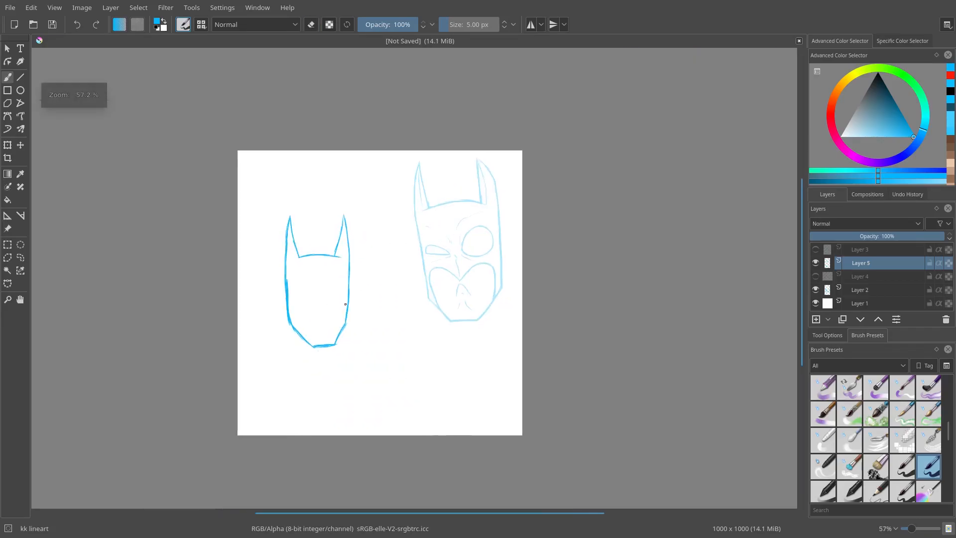
scroll(483, 244, up, 6)
mouse_move(290, 188)
mouse_down()
mouse_move(302, 289)
mouse_move(540, 224)
mouse_move(277, 214)
mouse_up()
drag(331, 334, 277, 216)
drag(275, 335, 369, 446)
drag(369, 446, 566, 394)
drag(538, 272, 499, 434)
drag(531, 277, 479, 428)
key(ctrl+z)
key(ctrl+z)
key(ctrl+z)
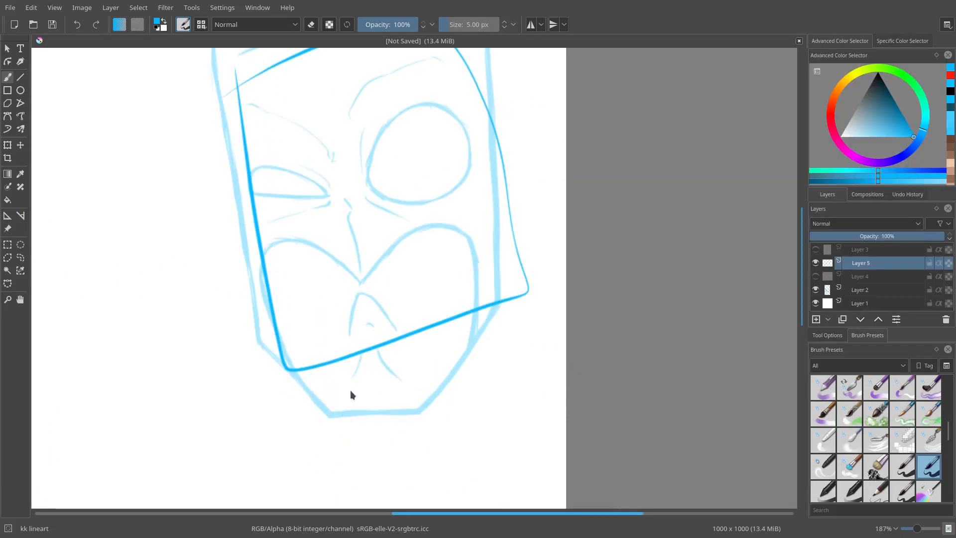
key(ctrl+z)
key(ctrl+z)
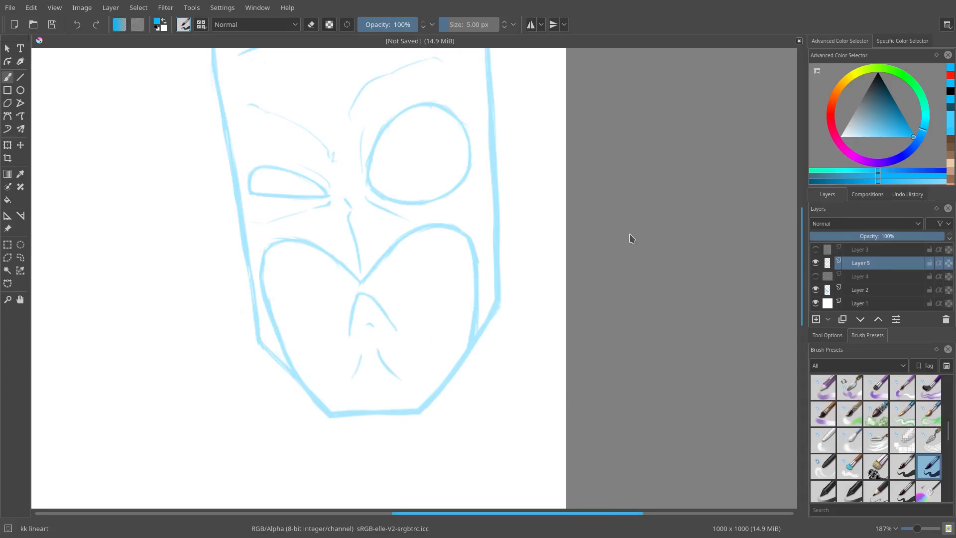
scroll(235, 211, down, 3)
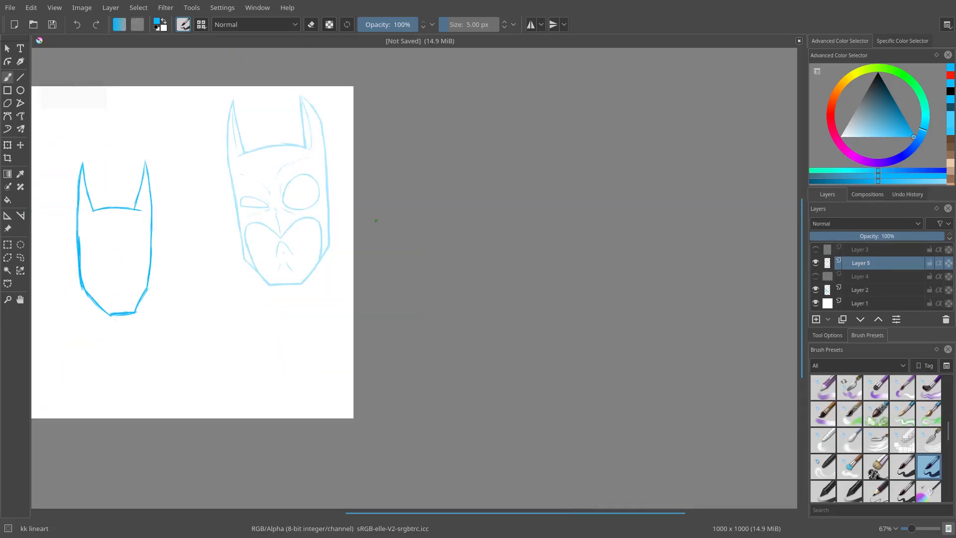
drag(165, 275, 440, 306)
scroll(494, 290, up, 1)
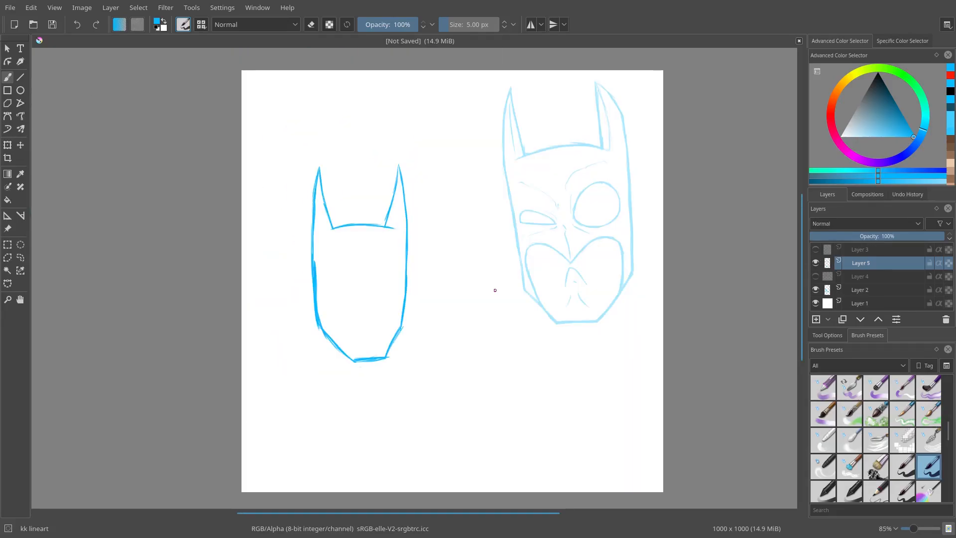